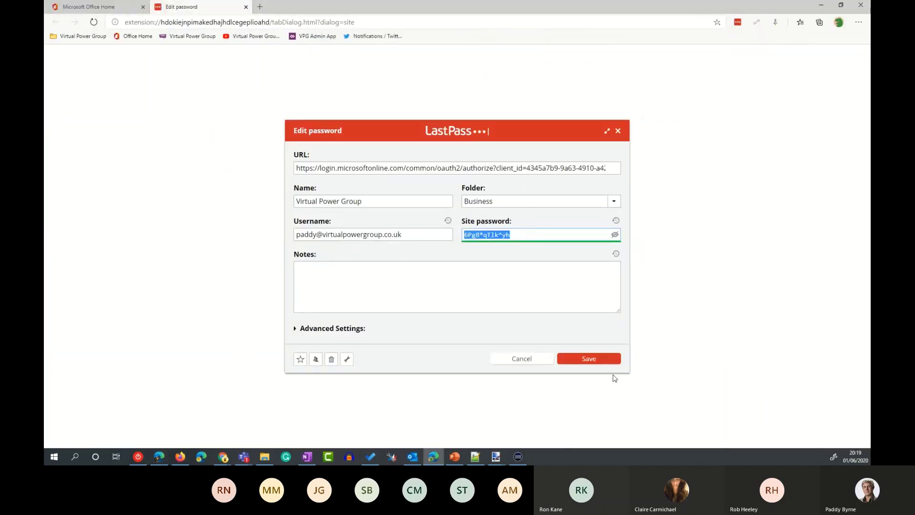
Open a new tab, bring the other Edge window forward, then switch to PowerPoint
{"action": "left_click", "coordinate": [260, 6]}
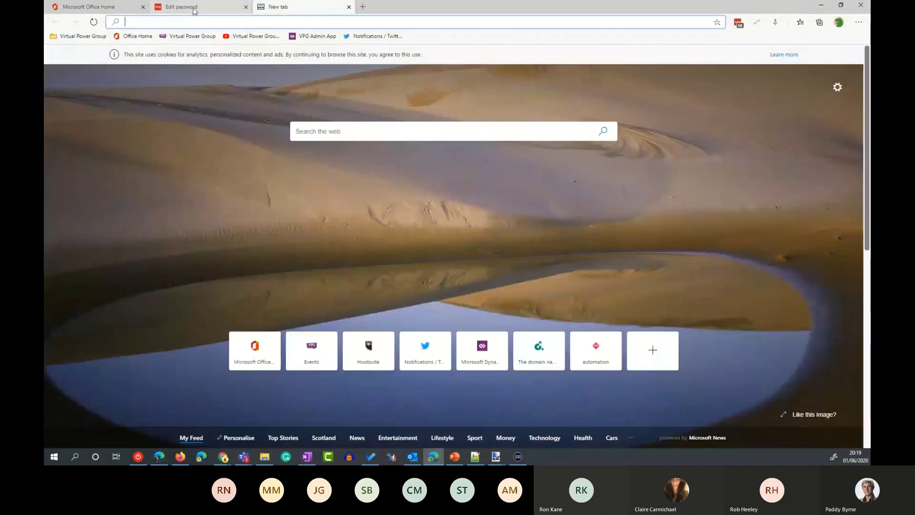
{"action": "left_click", "coordinate": [194, 9]}
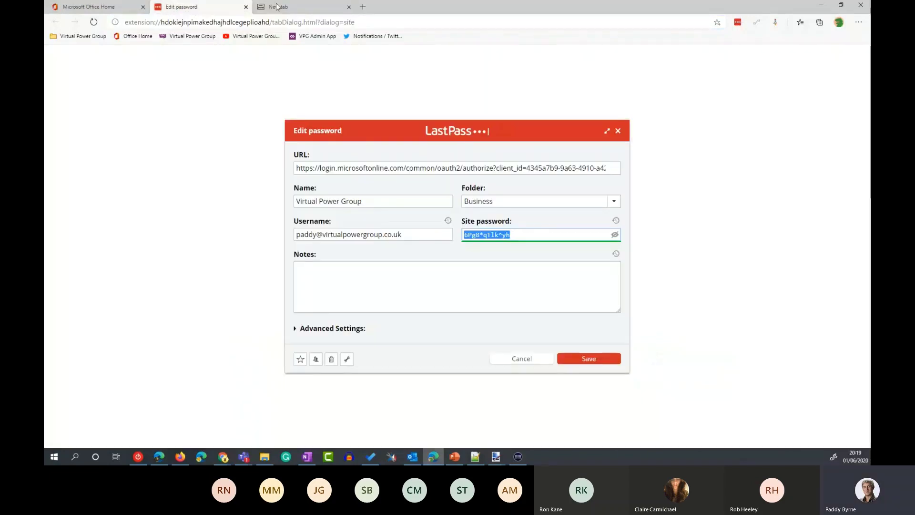
{"action": "left_click", "coordinate": [303, 7]}
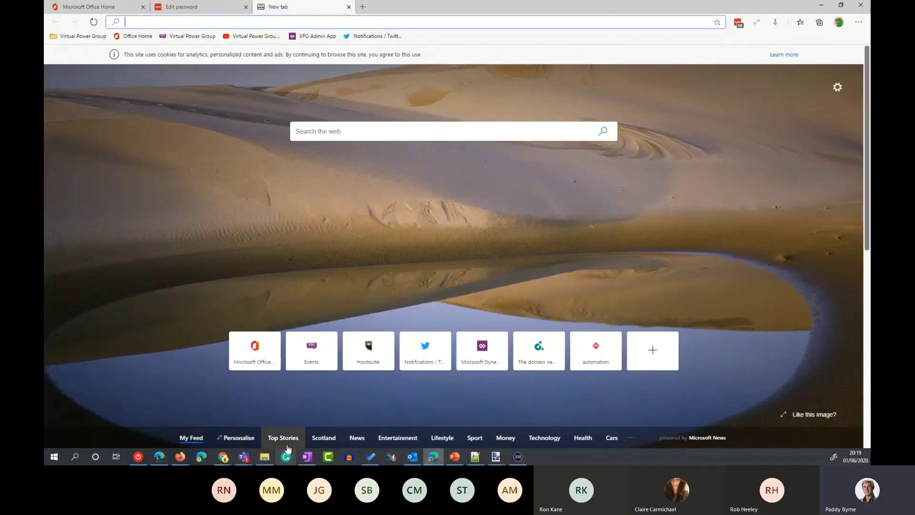
{"action": "left_click", "coordinate": [160, 457]}
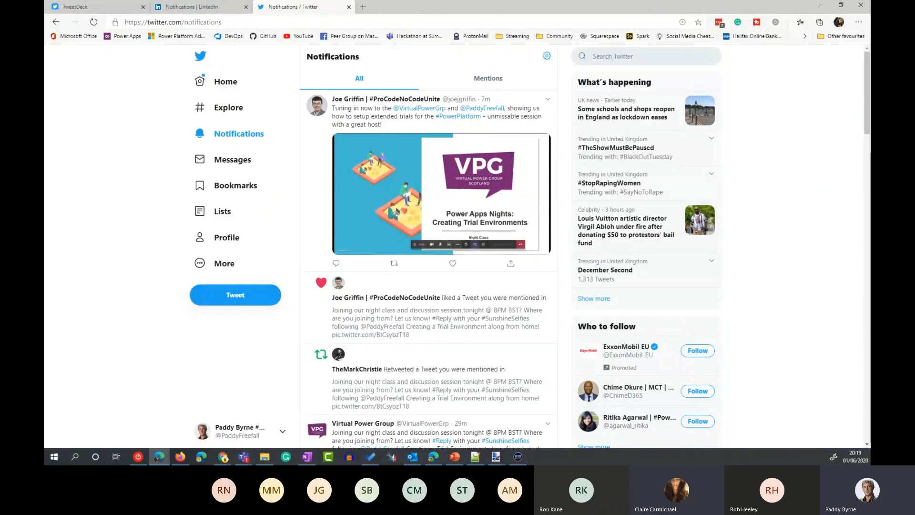
{"action": "key", "text": "alt+Tab"}
{"action": "key", "text": "alt+Tab"}
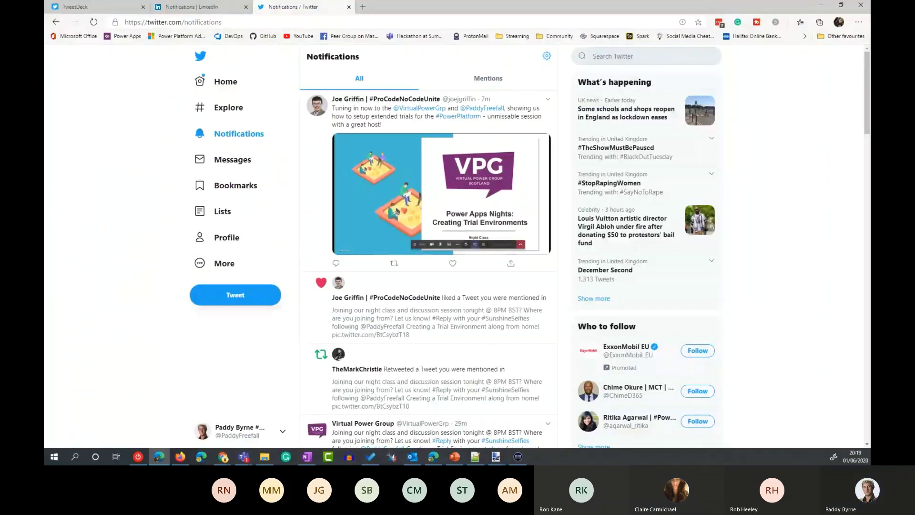
{"action": "key", "text": "alt+Tab"}
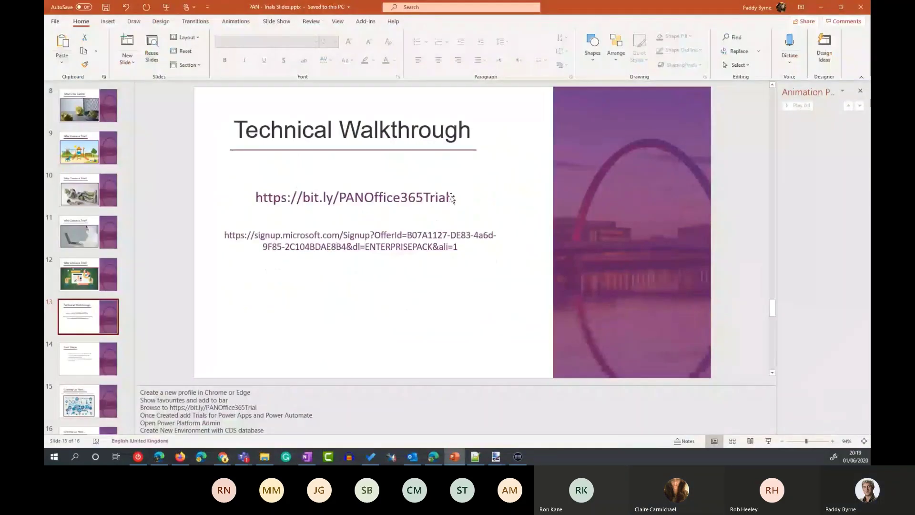
Copy the full signup.microsoft.com URL from the Technical Walkthrough slide, then minimize PowerPoint
{"action": "left_click", "coordinate": [451, 196]}
{"action": "triple_click", "coordinate": [448, 197]}
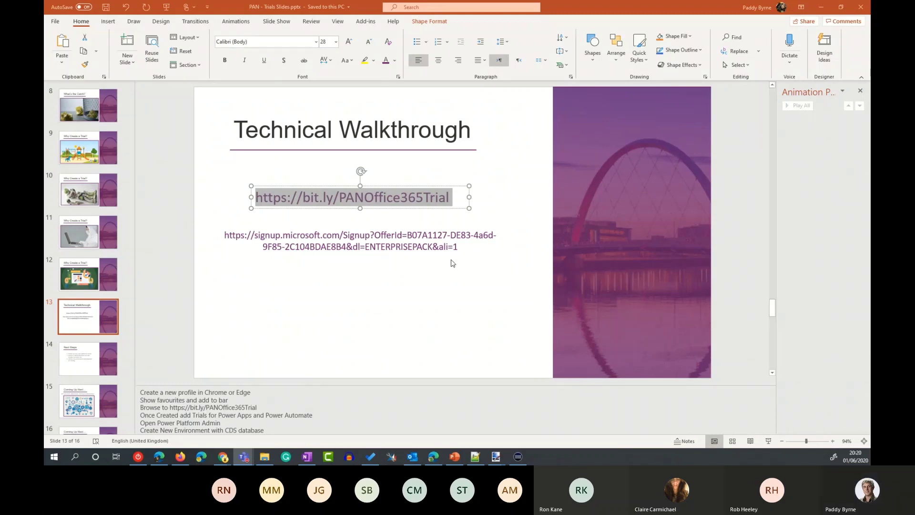
{"action": "triple_click", "coordinate": [425, 241]}
{"action": "key", "text": "ctrl+c"}
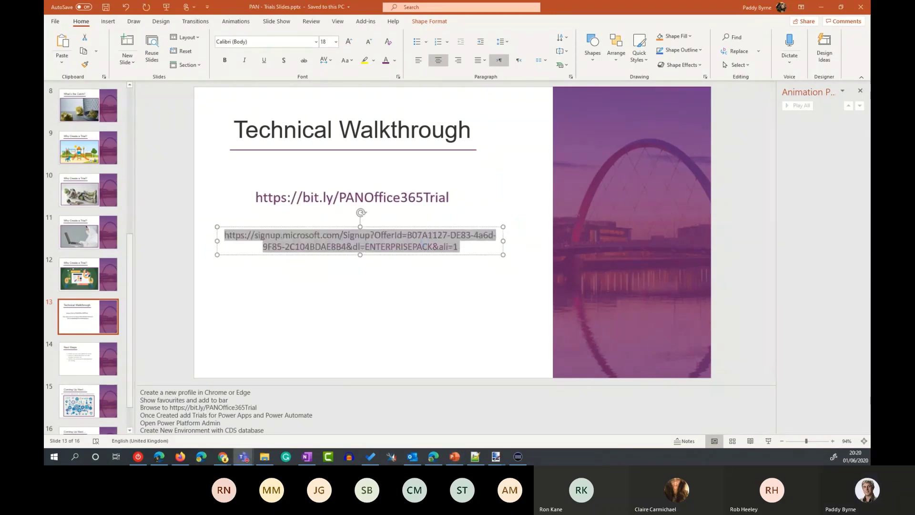
{"action": "left_click", "coordinate": [824, 7]}
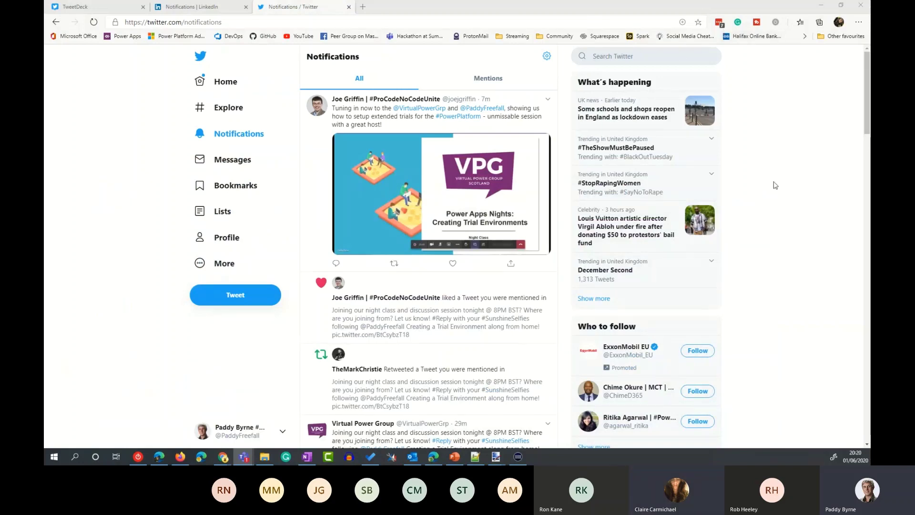
Add a new Edge profile from the profile menu so its fresh window opens
{"action": "left_click", "coordinate": [839, 23]}
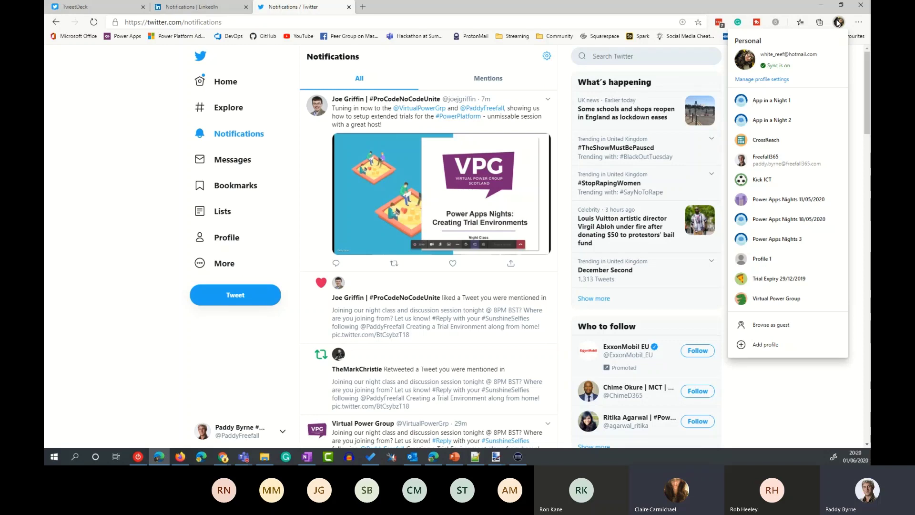
{"action": "left_click", "coordinate": [762, 344]}
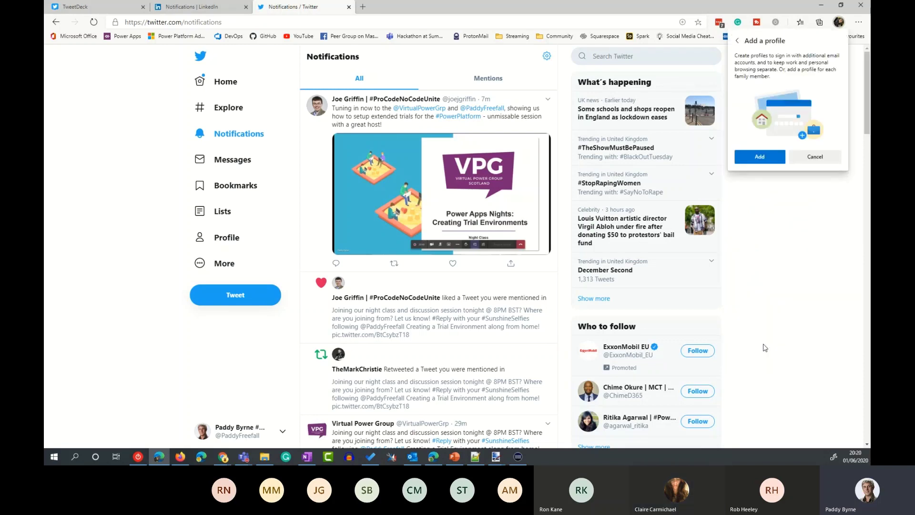
{"action": "left_click", "coordinate": [760, 156]}
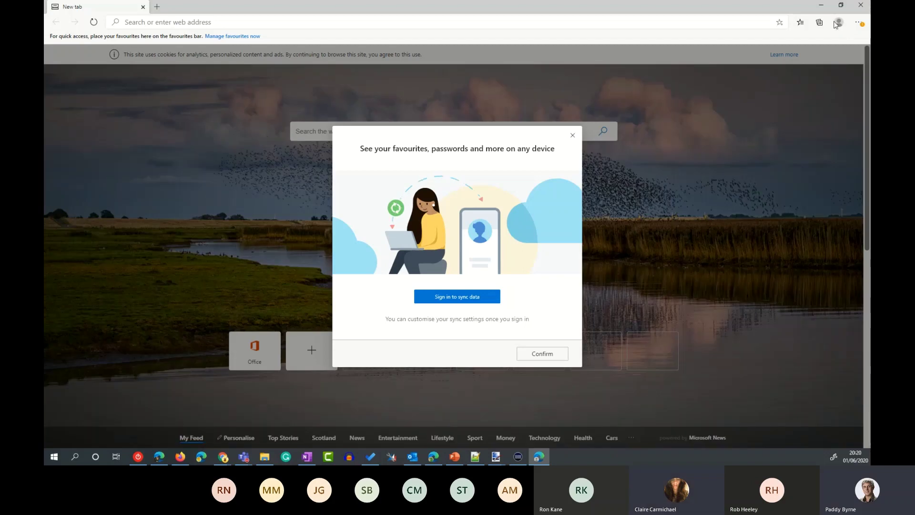
Skip the sync prompt and load the pasted Office 365 E3 signup URL
{"action": "left_click", "coordinate": [543, 354]}
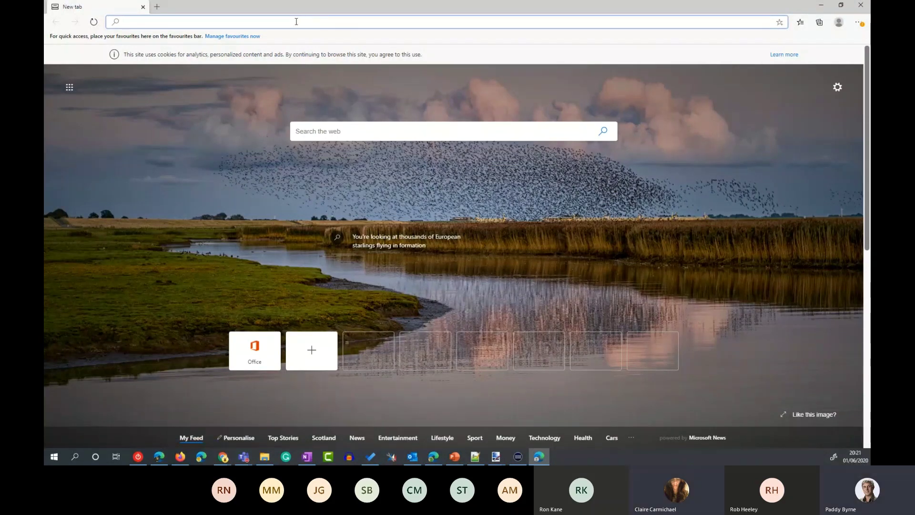
{"action": "key", "text": "ctrl+v"}
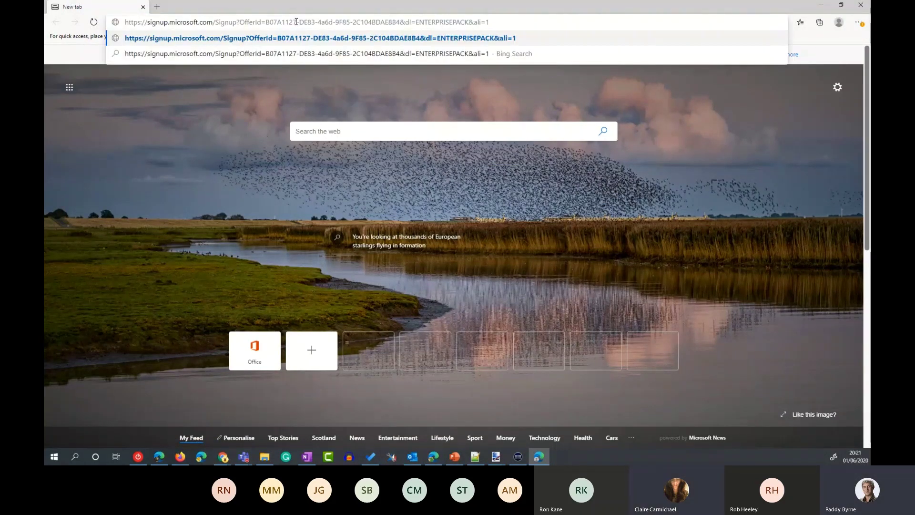
{"action": "key", "text": "Return"}
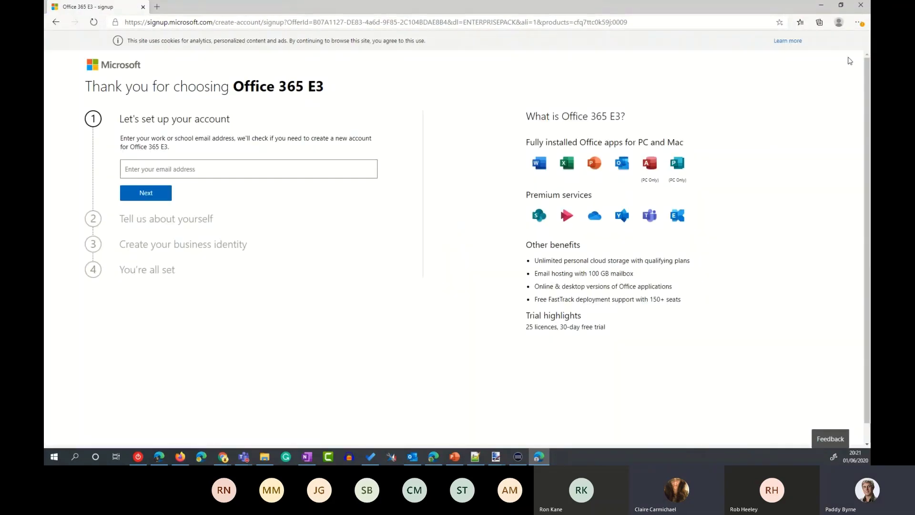
Set the favourites bar to Always show
{"action": "left_click", "coordinate": [858, 22]}
{"action": "mouse_move", "coordinate": [692, 121]}
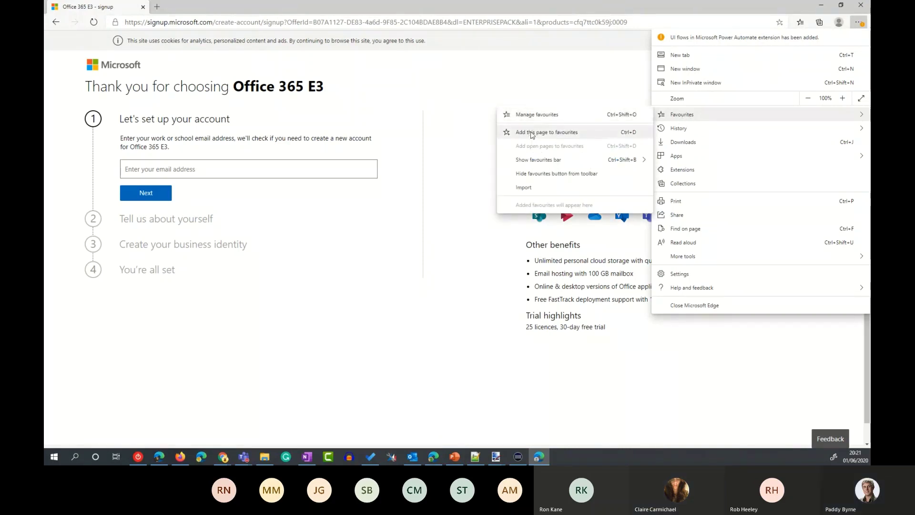
{"action": "mouse_move", "coordinate": [526, 162]}
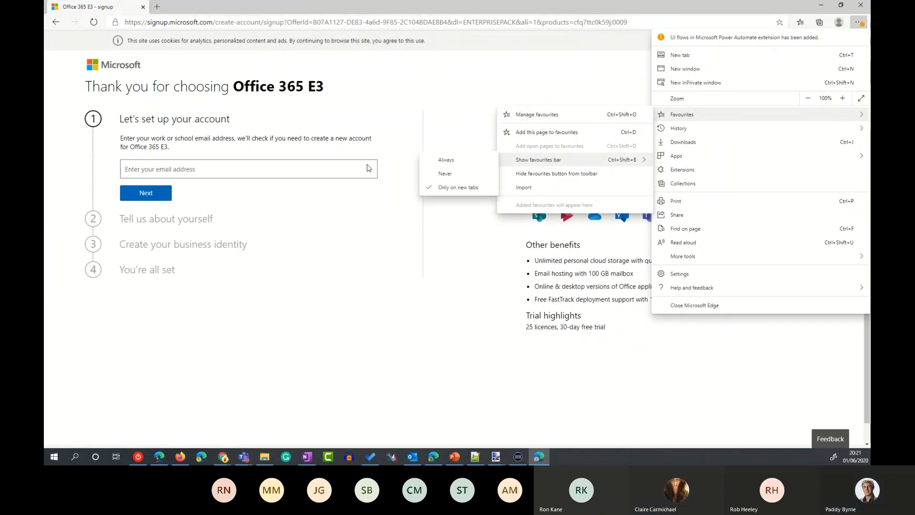
{"action": "left_click", "coordinate": [459, 163]}
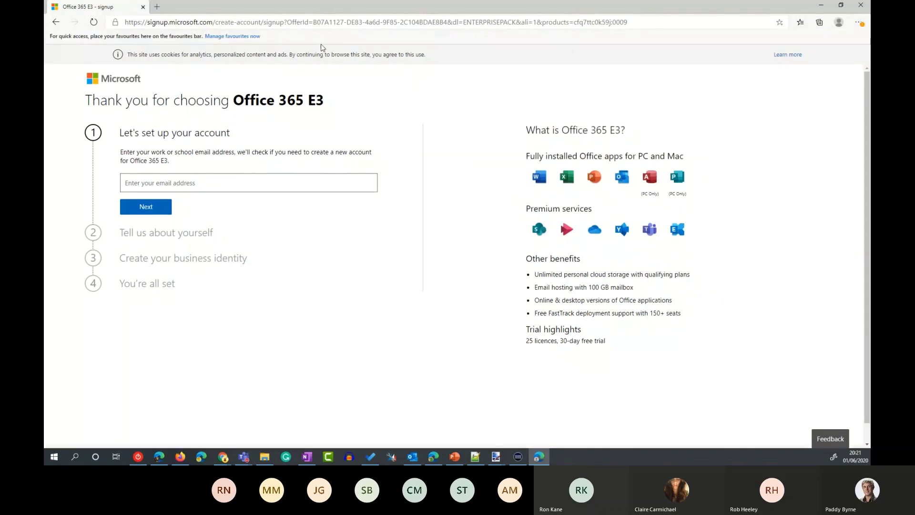
Create a favourites-bar folder named 'VPG Trials' and save it
{"action": "right_click", "coordinate": [305, 38]}
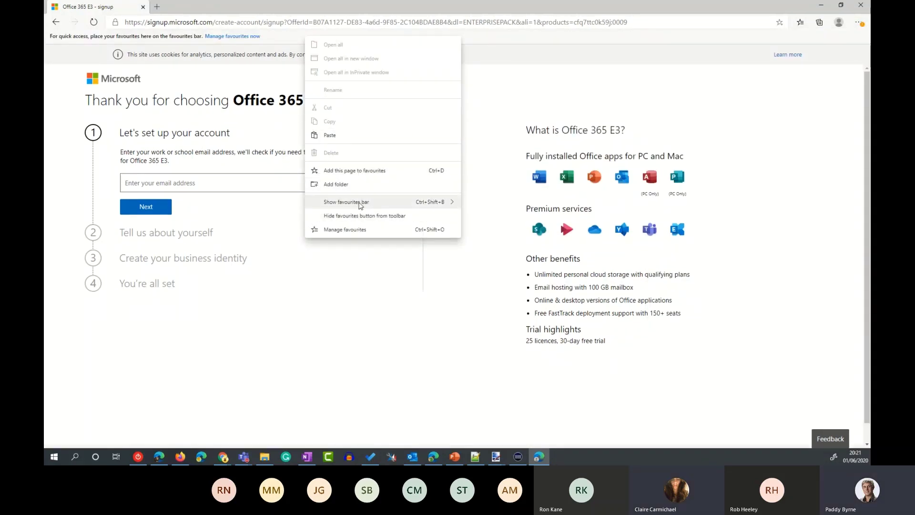
{"action": "mouse_move", "coordinate": [360, 205]}
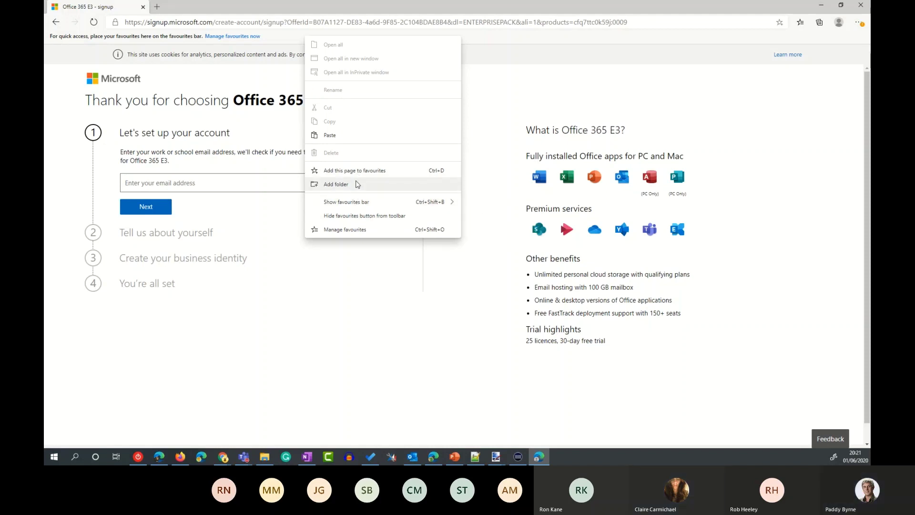
{"action": "left_click", "coordinate": [358, 184]}
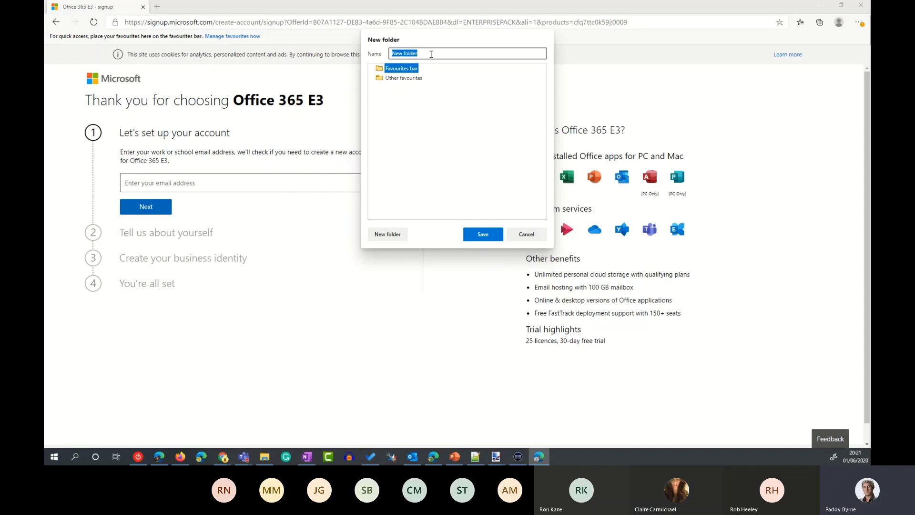
{"action": "type", "text": "VPG Trials"}
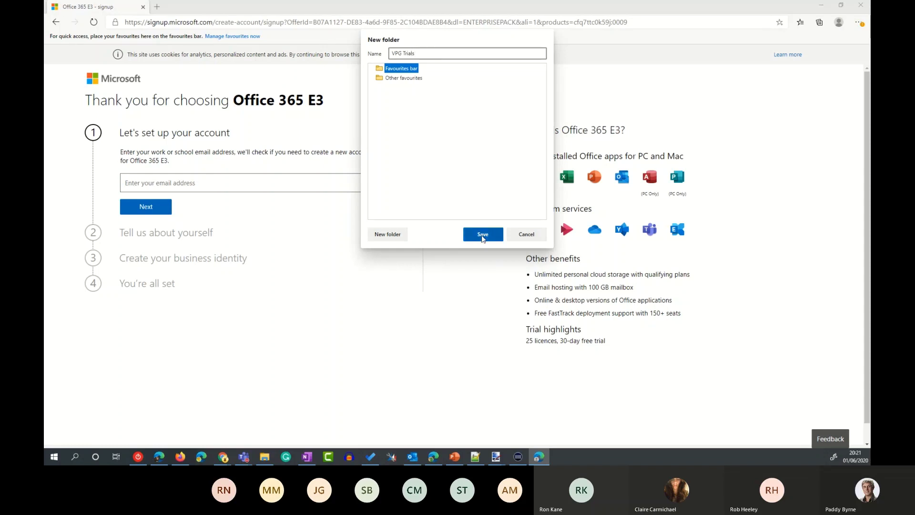
{"action": "left_click", "coordinate": [483, 234]}
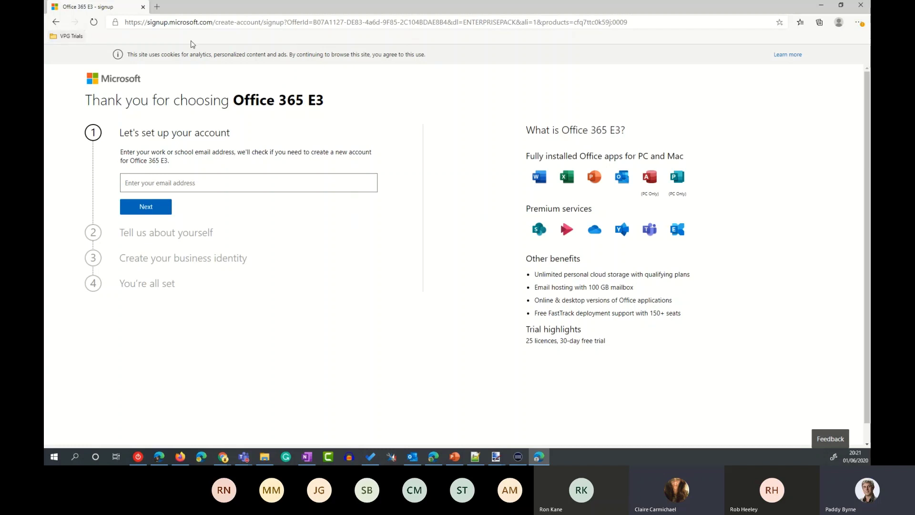
Switch to the other Edge window showing Twitter
{"action": "left_click", "coordinate": [123, 189]}
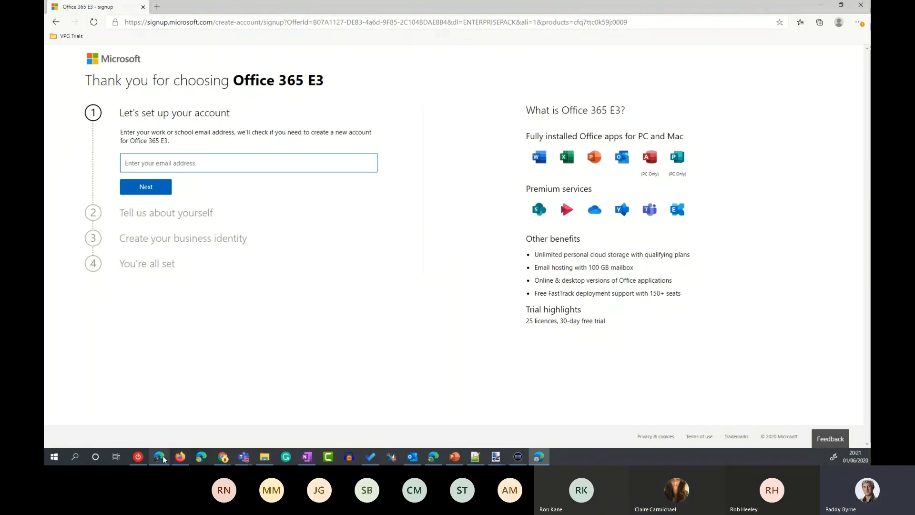
{"action": "mouse_move", "coordinate": [164, 459]}
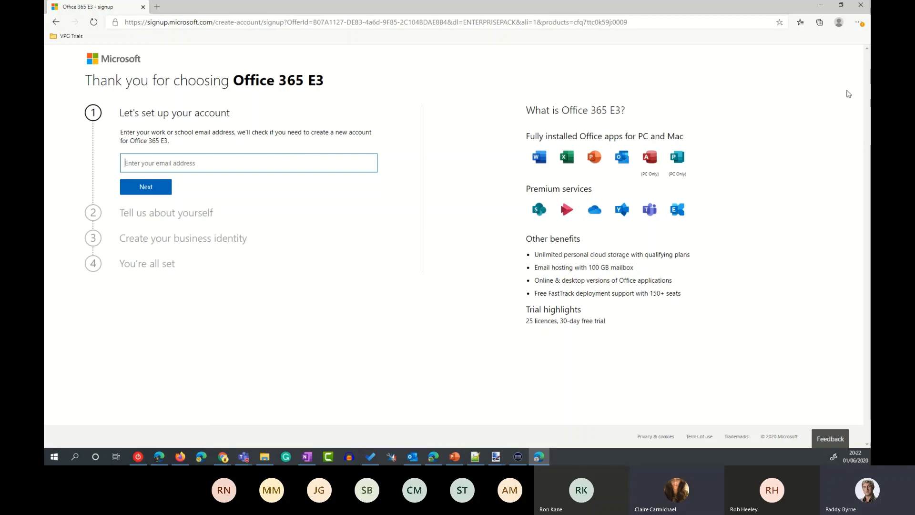
{"action": "left_click", "coordinate": [162, 459]}
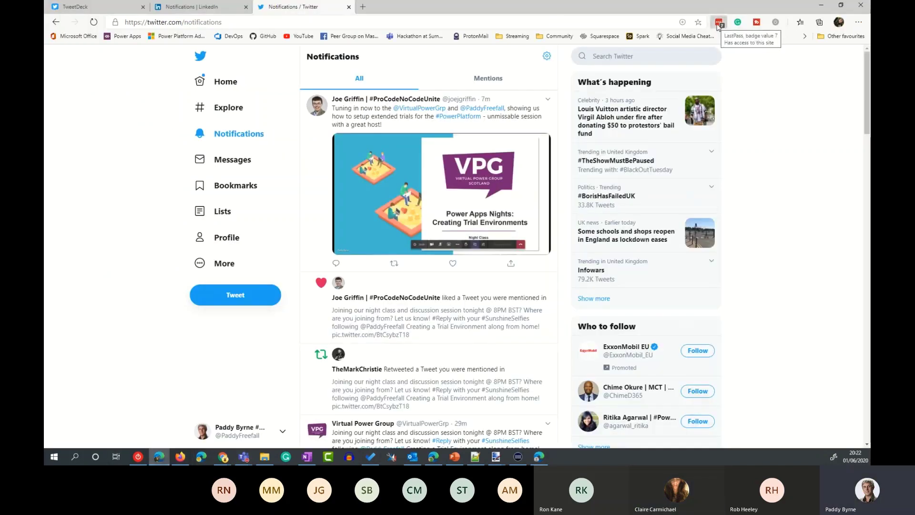
Search the LastPass vault for 'app', open the App in a Night Outlook entry and copy its username
{"action": "left_click", "coordinate": [718, 24]}
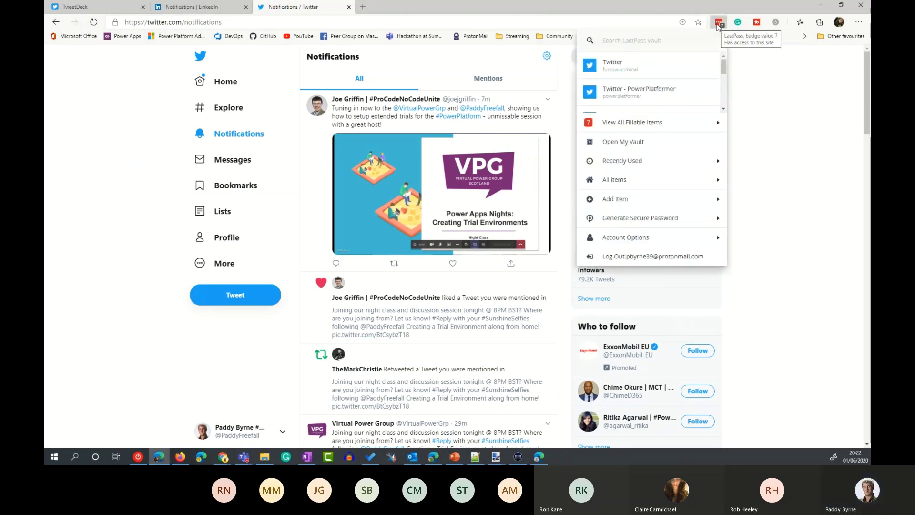
{"action": "type", "text": "trial"}
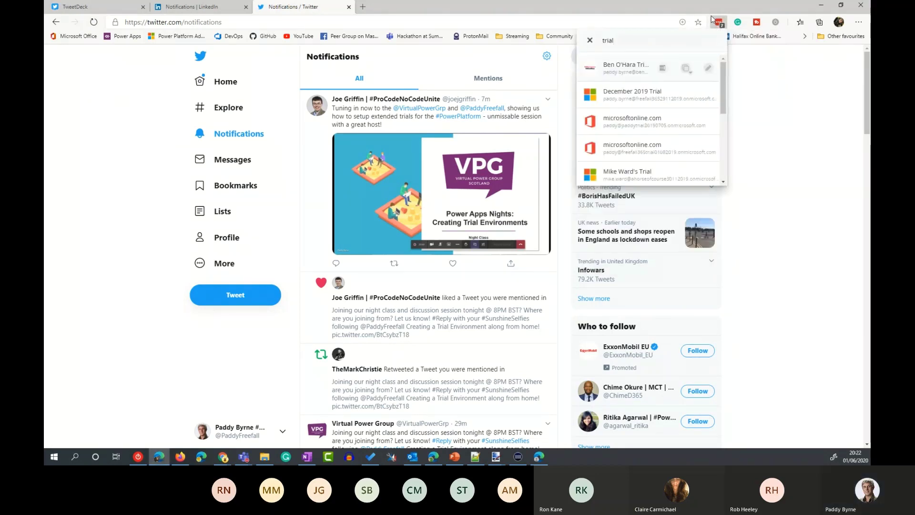
{"action": "double_click", "coordinate": [616, 40]}
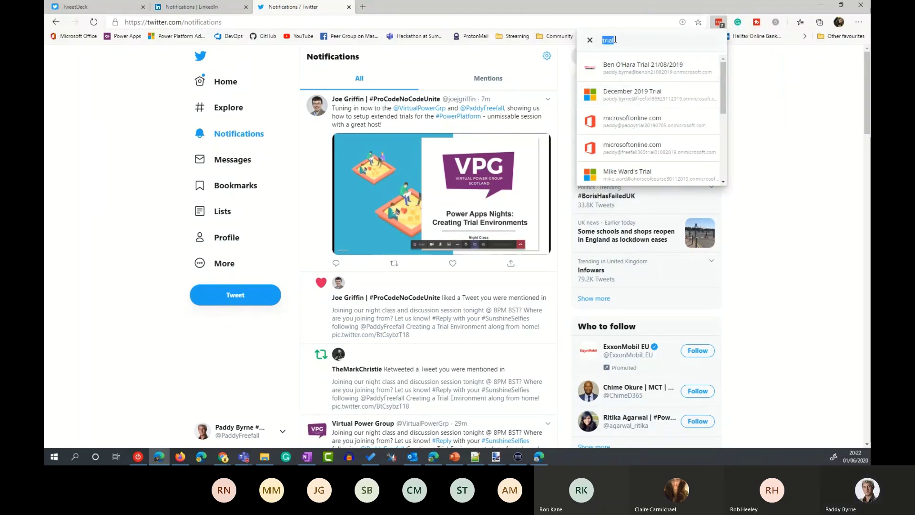
{"action": "type", "text": "app"}
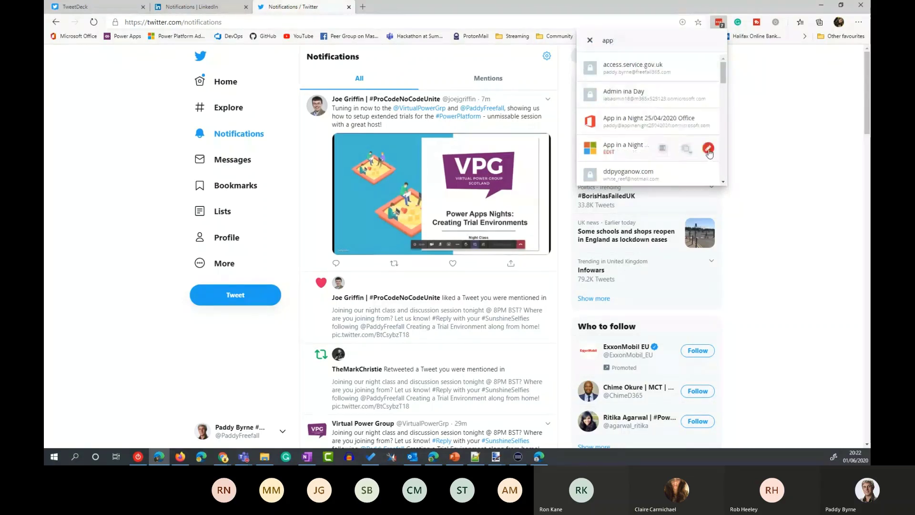
{"action": "left_click", "coordinate": [709, 149]}
{"action": "triple_click", "coordinate": [377, 234]}
{"action": "key", "text": "ctrl+c"}
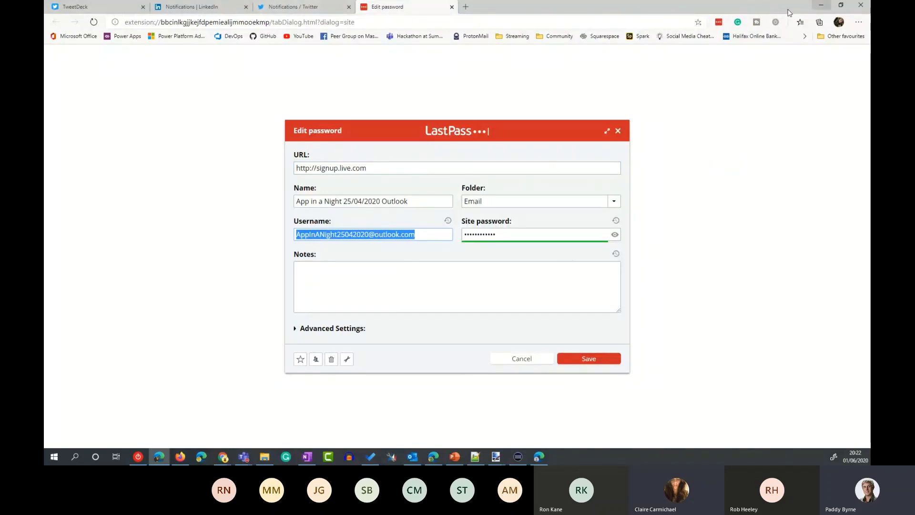
{"action": "key", "text": "alt+Tab"}
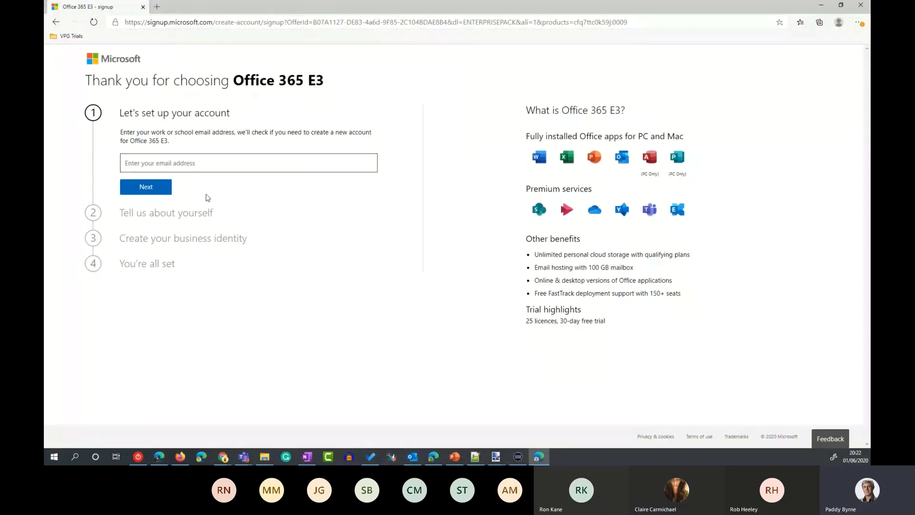
Paste the Outlook email address, continue, and choose to set up a new account
{"action": "left_click", "coordinate": [189, 161]}
{"action": "key", "text": "ctrl+v"}
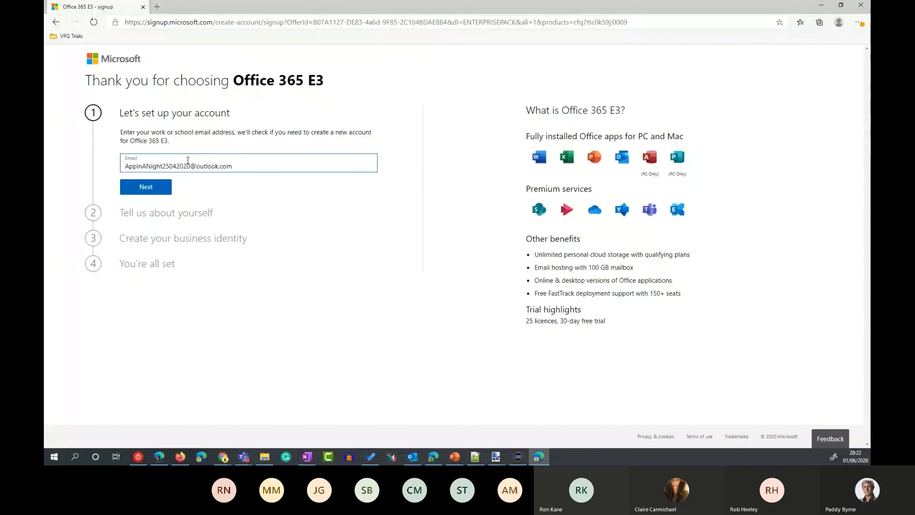
{"action": "left_click", "coordinate": [154, 188]}
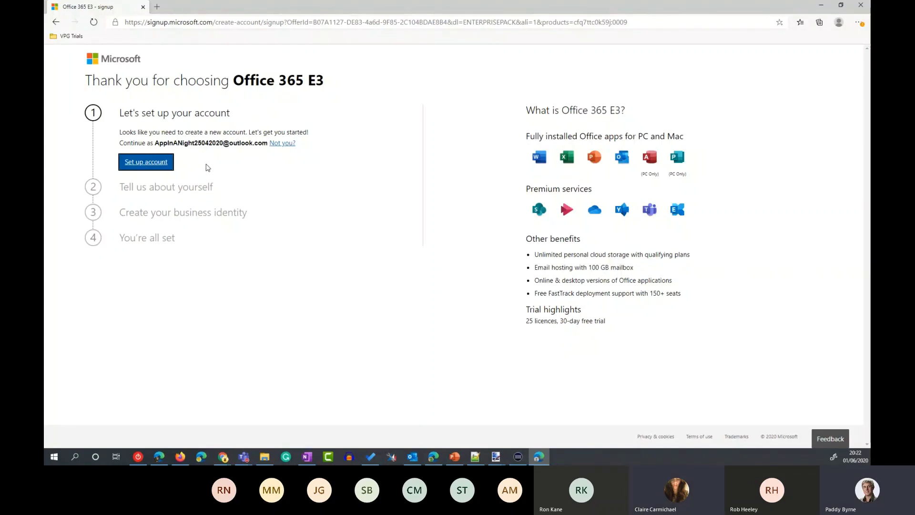
{"action": "left_click", "coordinate": [138, 163]}
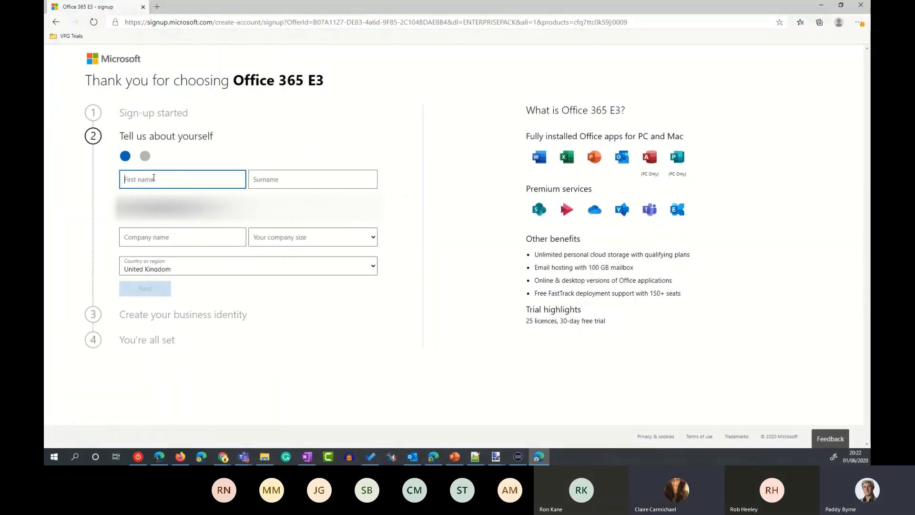
Enter the user's first name and surname
{"action": "key", "text": "Tab"}
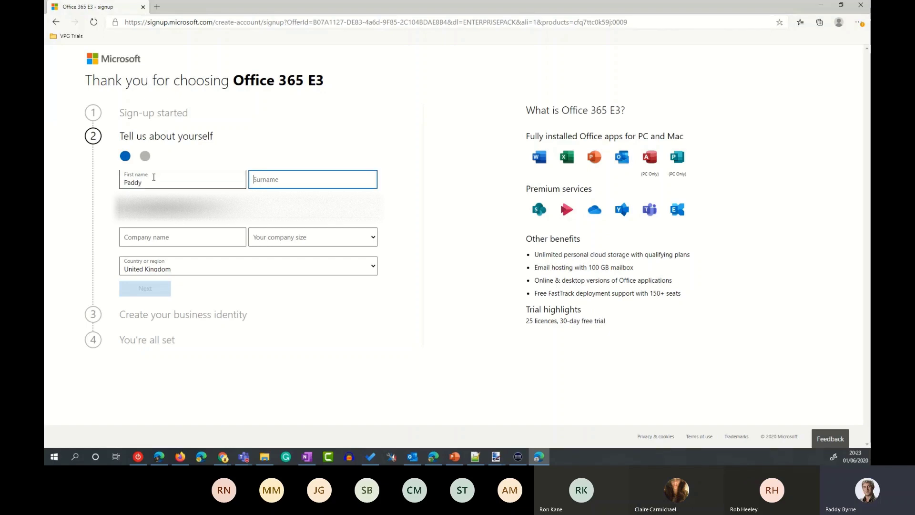
{"action": "key", "text": "Tab"}
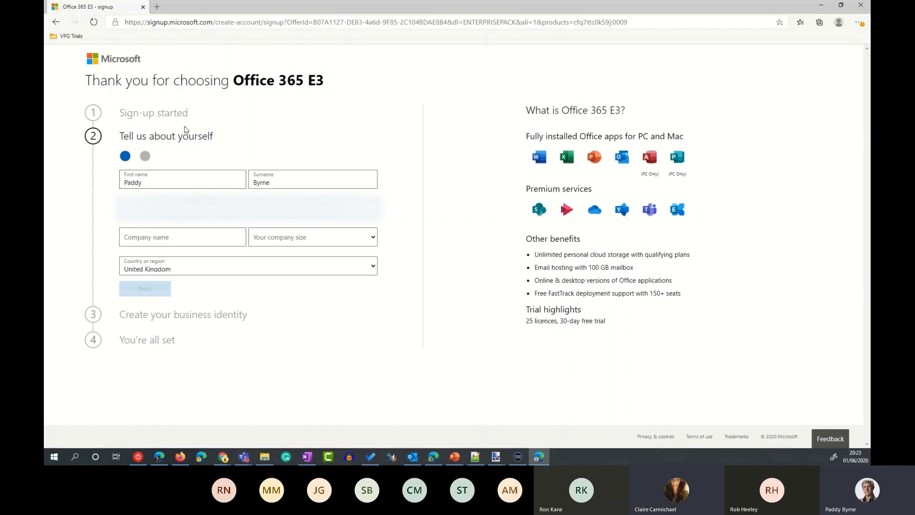
Enter company 'Virtual Power Group', choose size 2-4 people, and submit the details
{"action": "left_click", "coordinate": [201, 234]}
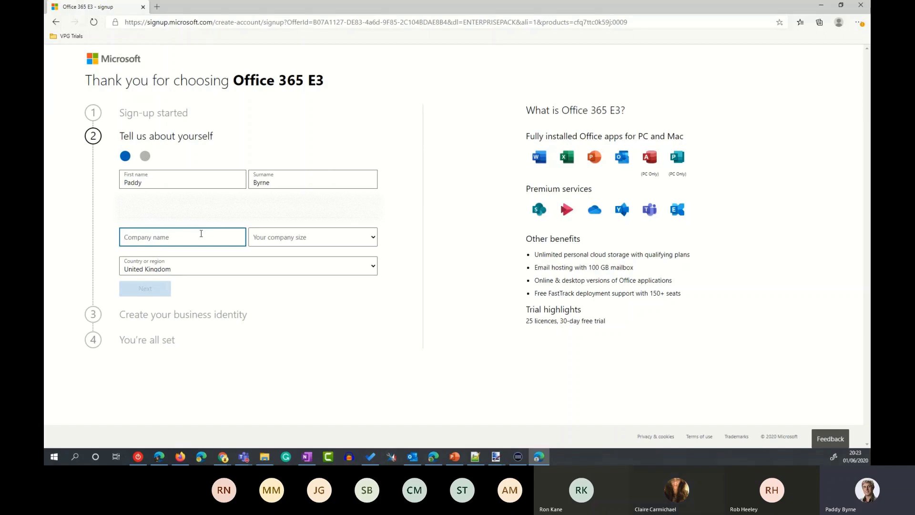
{"action": "type", "text": "VIRT"}
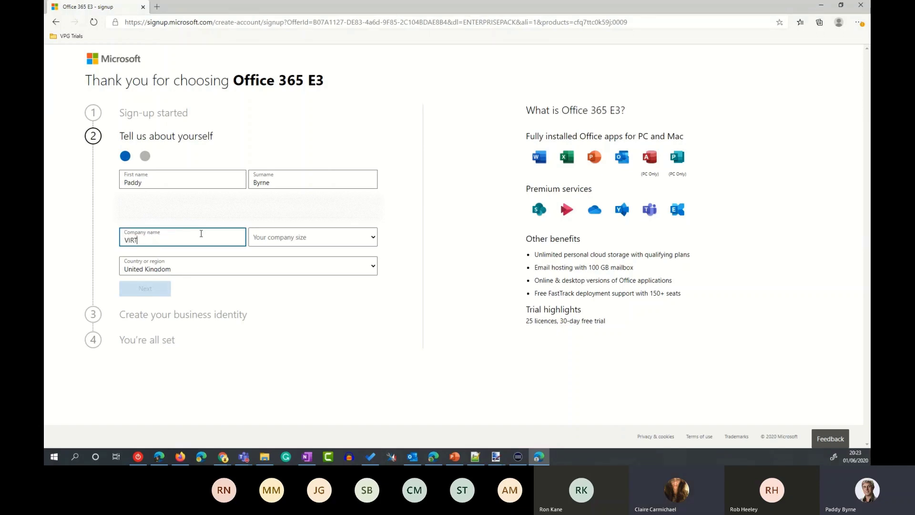
{"action": "type", "text": "UAL pOWER"}
{"action": "key", "text": "BackSpace"}
{"action": "key", "text": "BackSpace"}
{"action": "key", "text": "BackSpace"}
{"action": "key", "text": "BackSpace"}
{"action": "key", "text": "BackSpace"}
{"action": "key", "text": "BackSpace"}
{"action": "key", "text": "BackSpace"}
{"action": "key", "text": "BackSpace"}
{"action": "key", "text": "BackSpace"}
{"action": "key", "text": "BackSpace"}
{"action": "key", "text": "BackSpace"}
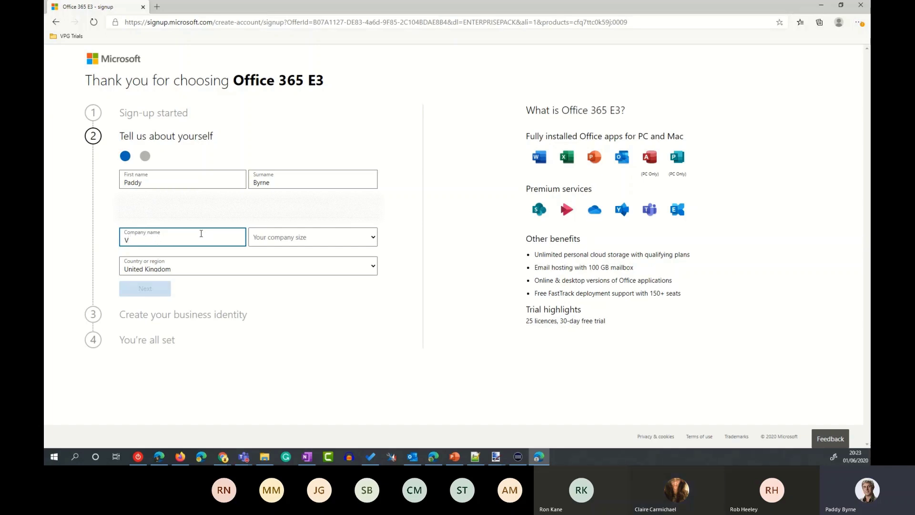
{"action": "type", "text": "irtu"}
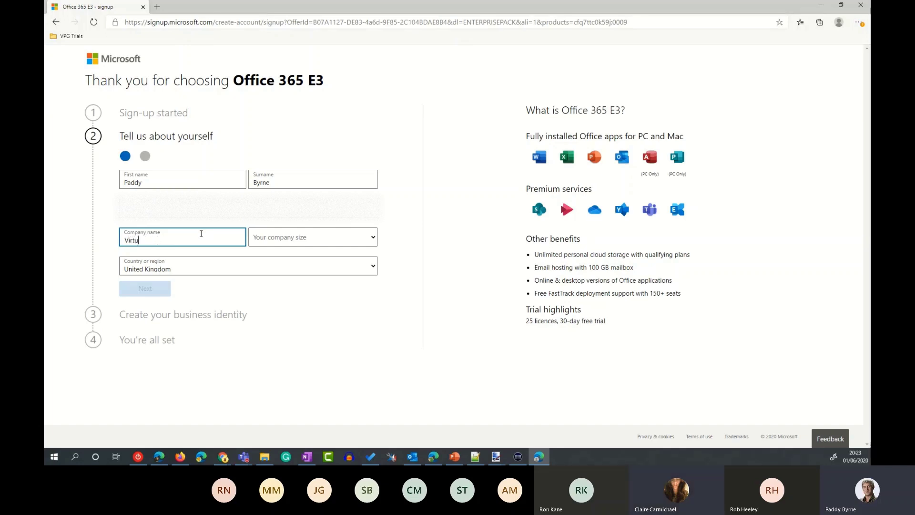
{"action": "type", "text": "al"}
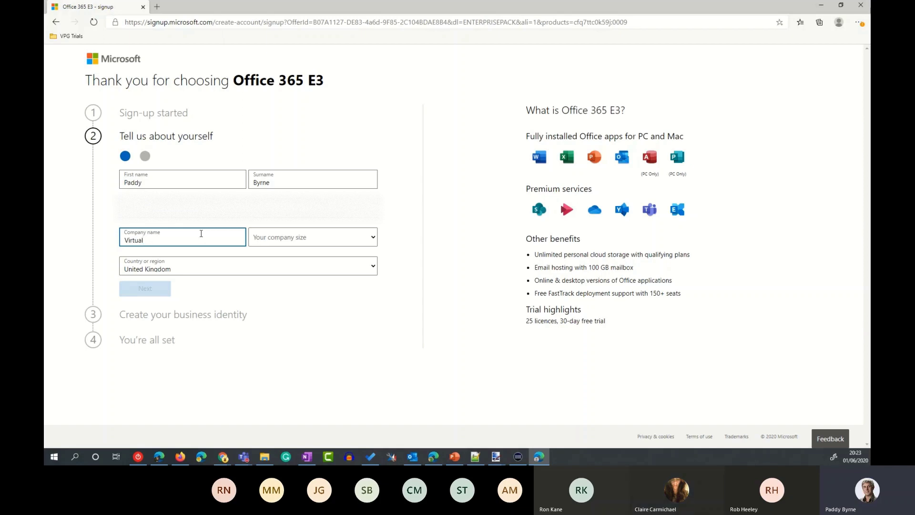
{"action": "type", "text": " Power "}
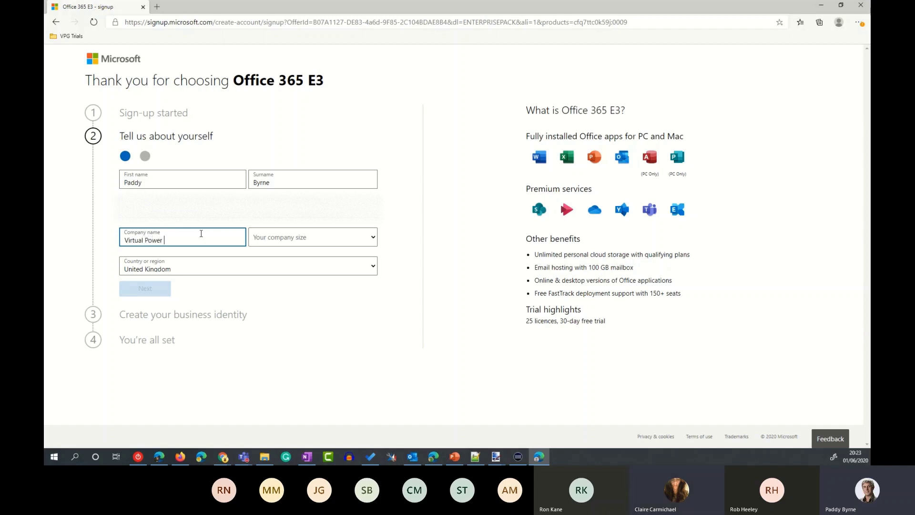
{"action": "type", "text": "Group"}
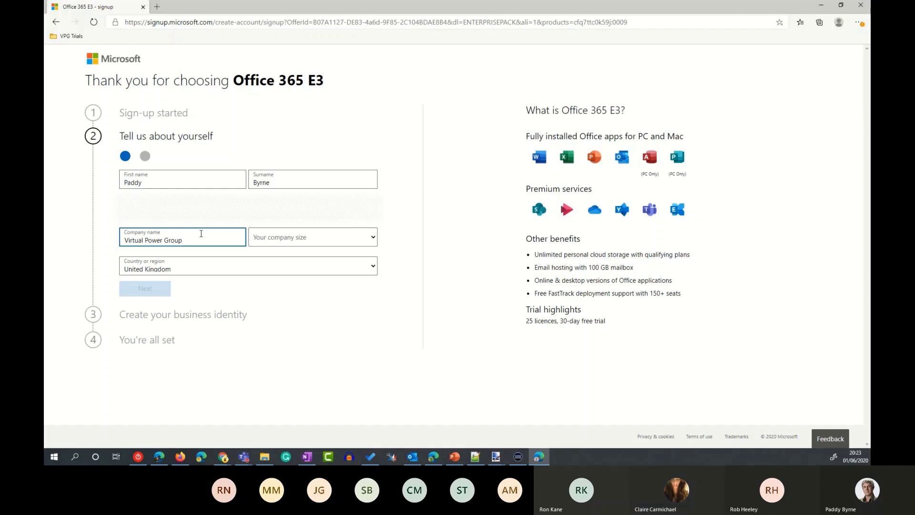
{"action": "left_click", "coordinate": [370, 237]}
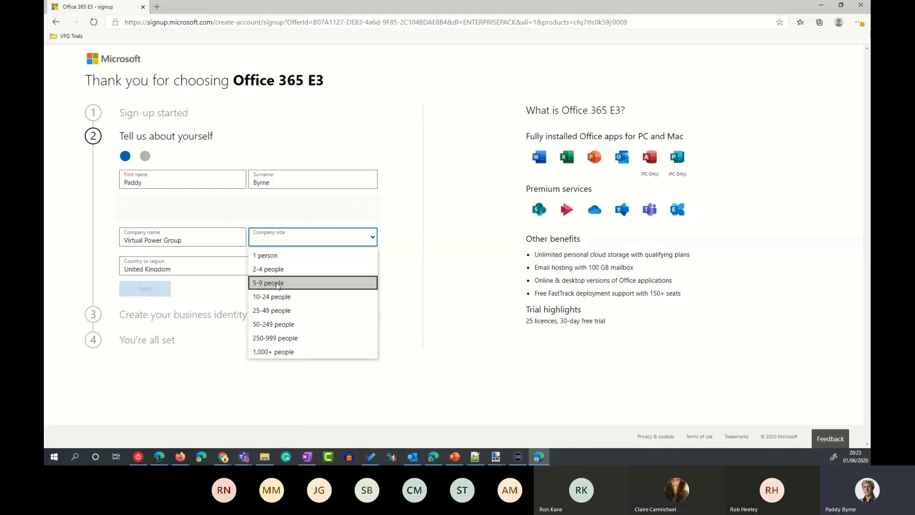
{"action": "left_click", "coordinate": [276, 270]}
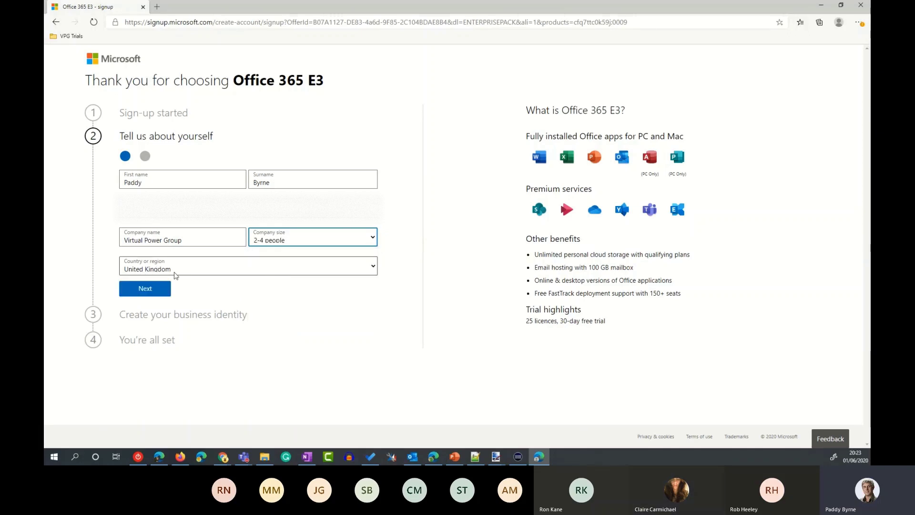
{"action": "left_click", "coordinate": [157, 291]}
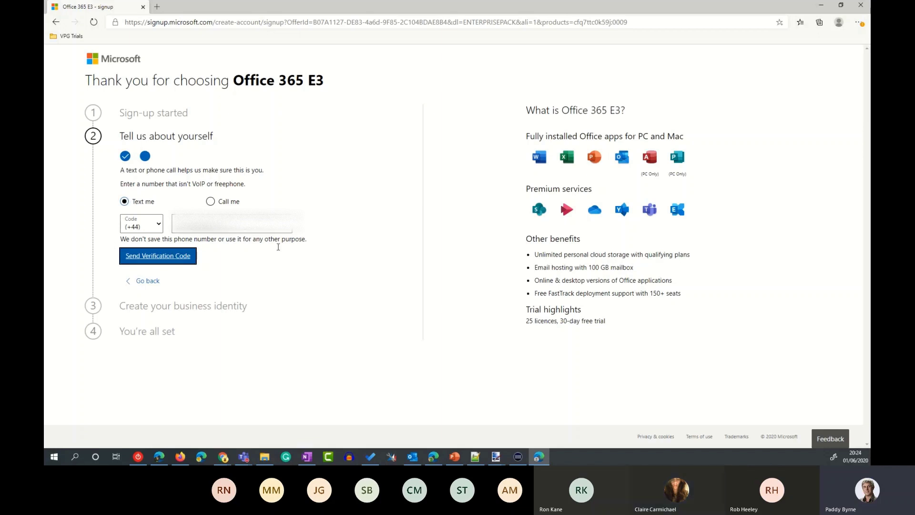
Have a verification code texted, enter the received six-digit code, and verify
{"action": "left_click", "coordinate": [173, 258]}
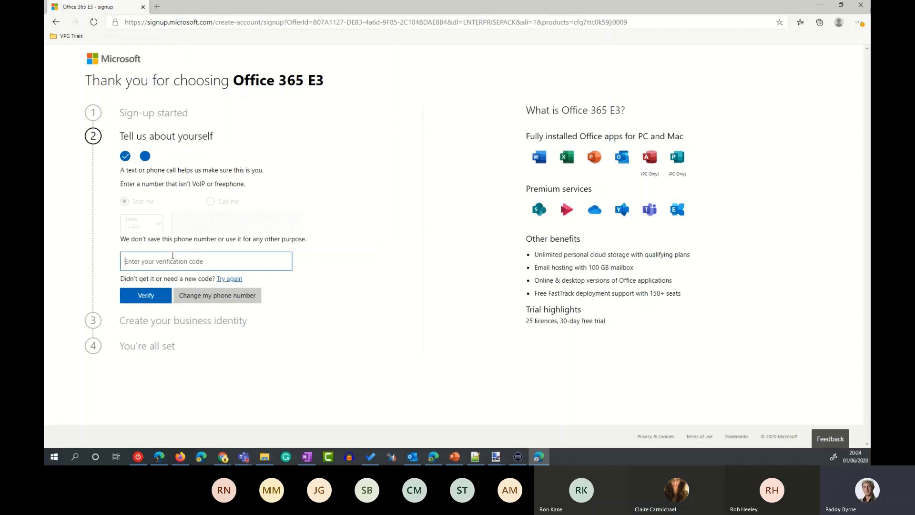
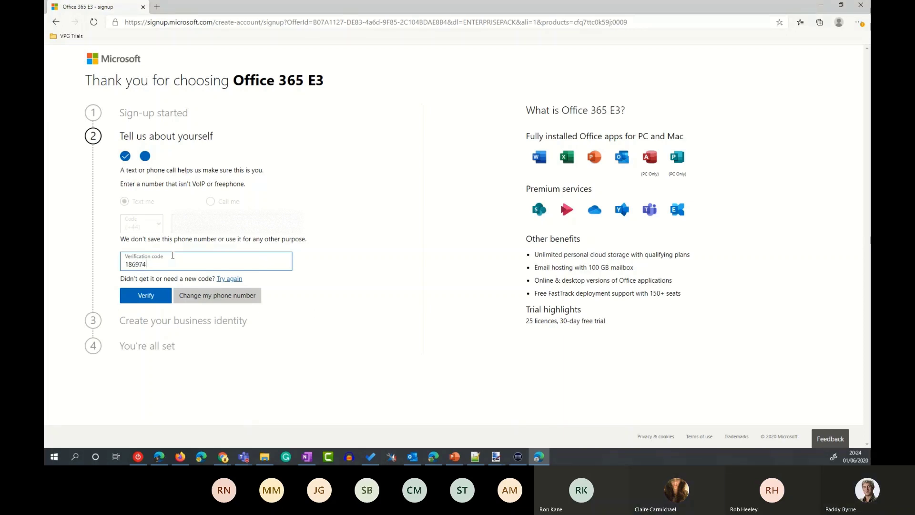
{"action": "left_click", "coordinate": [146, 295]}
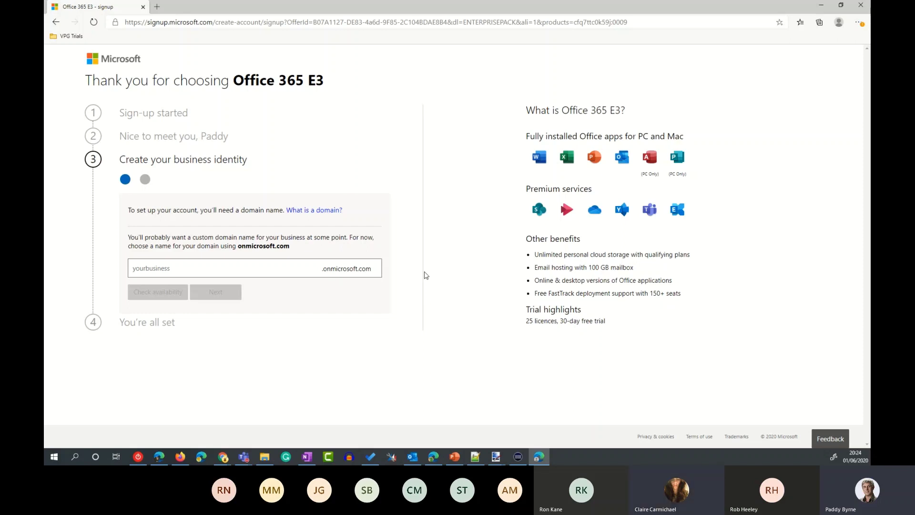
Enter domain name virtualpowergroup01062020 and check its availability
{"action": "left_click", "coordinate": [143, 268]}
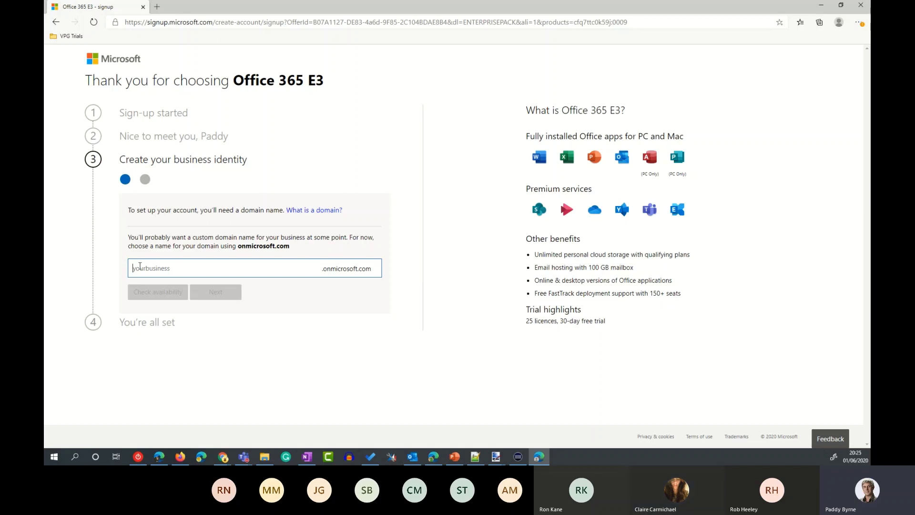
{"action": "type", "text": "virtual"}
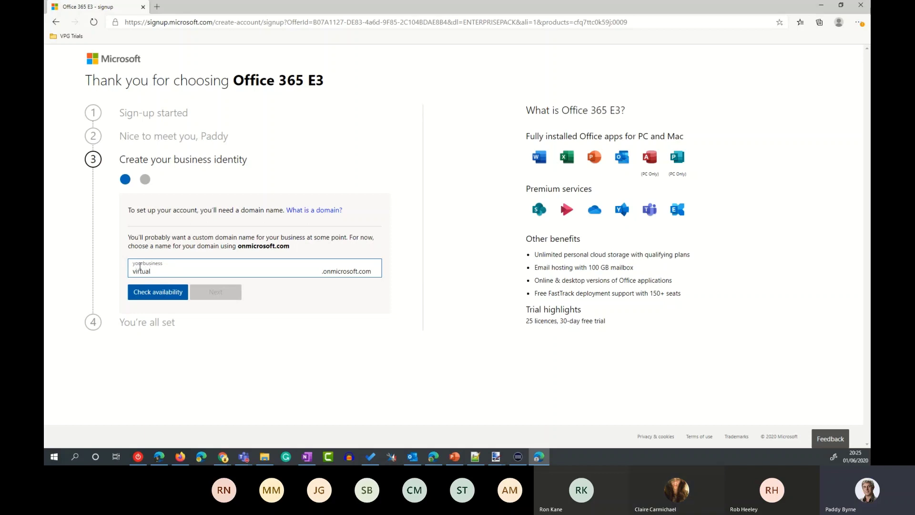
{"action": "type", "text": "power"}
{"action": "type", "text": "group"}
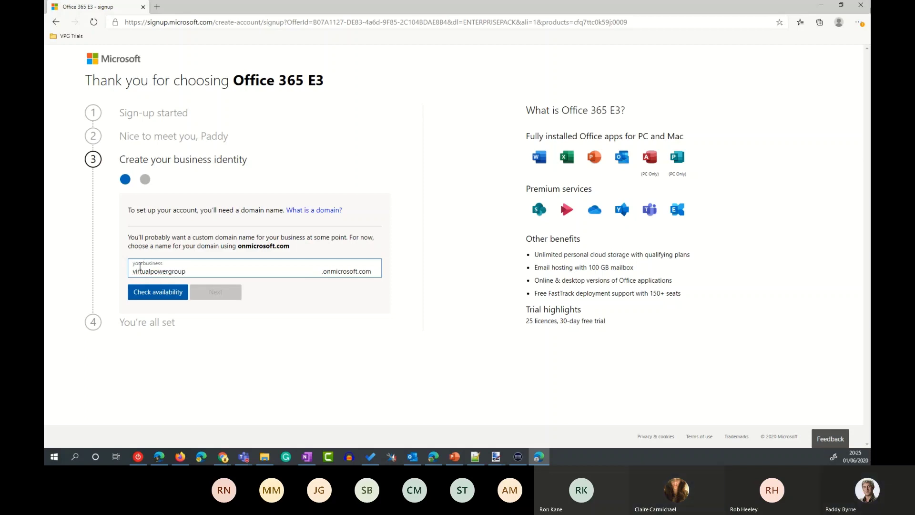
{"action": "type", "text": "0106"}
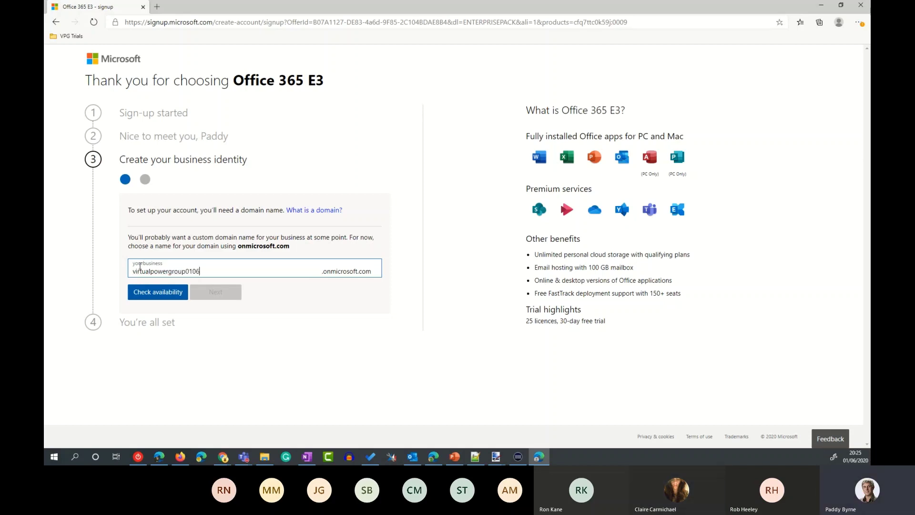
{"action": "type", "text": "2020"}
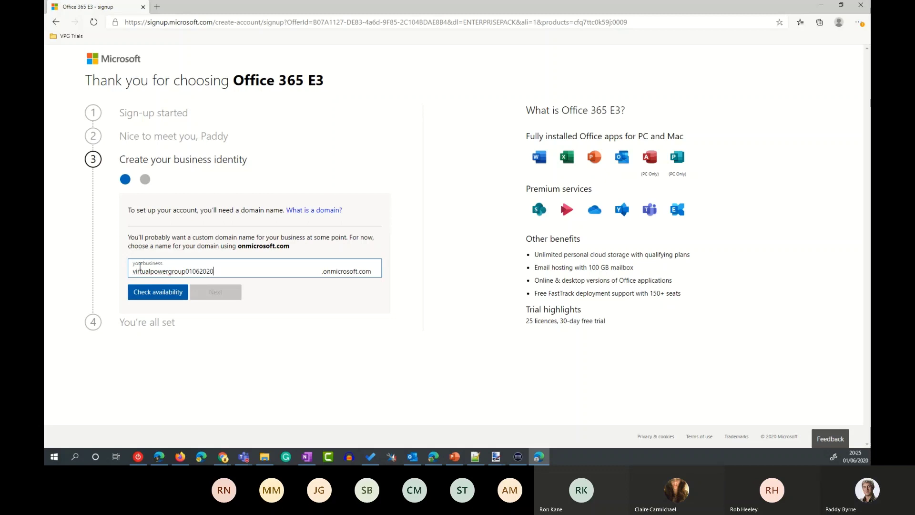
{"action": "left_click", "coordinate": [166, 296]}
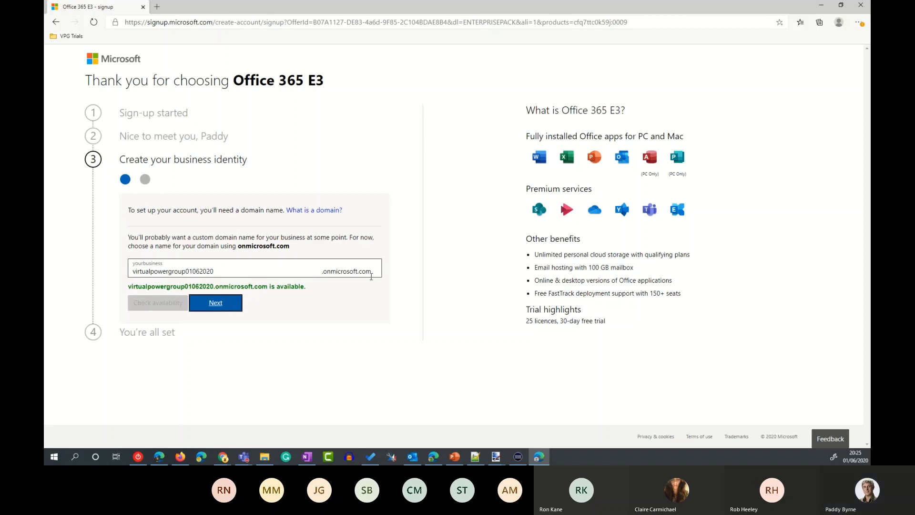
Copy the domain name and bring up Notepad++ to record it
{"action": "left_click_drag", "start_coordinate": [213, 271], "coordinate": [133, 271]}
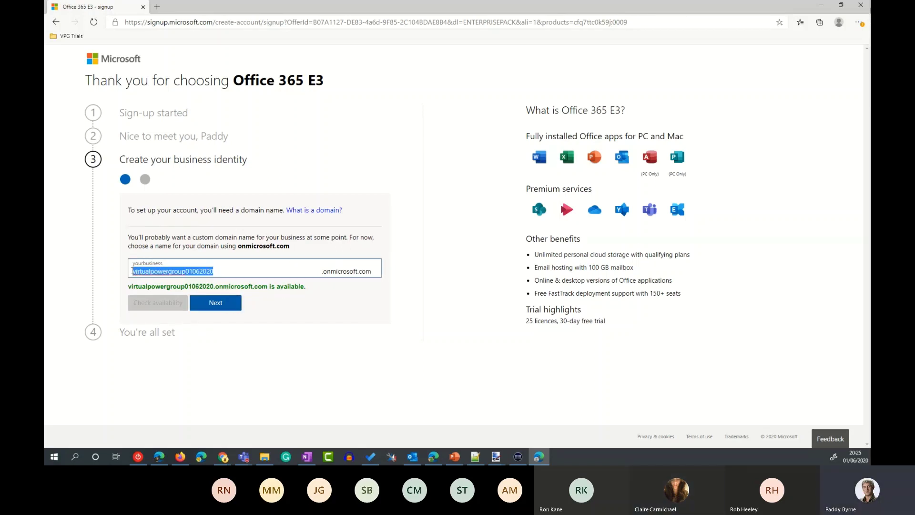
{"action": "key", "text": "ctrl+c"}
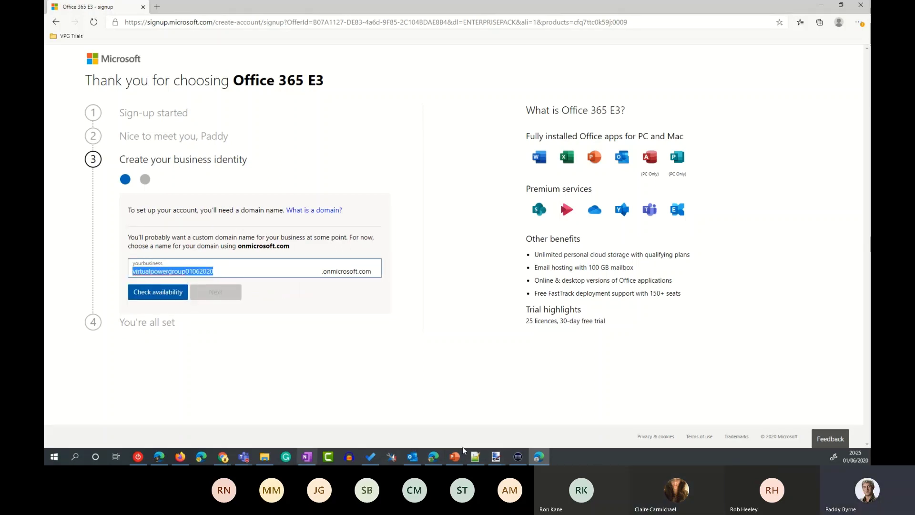
{"action": "left_click", "coordinate": [476, 458]}
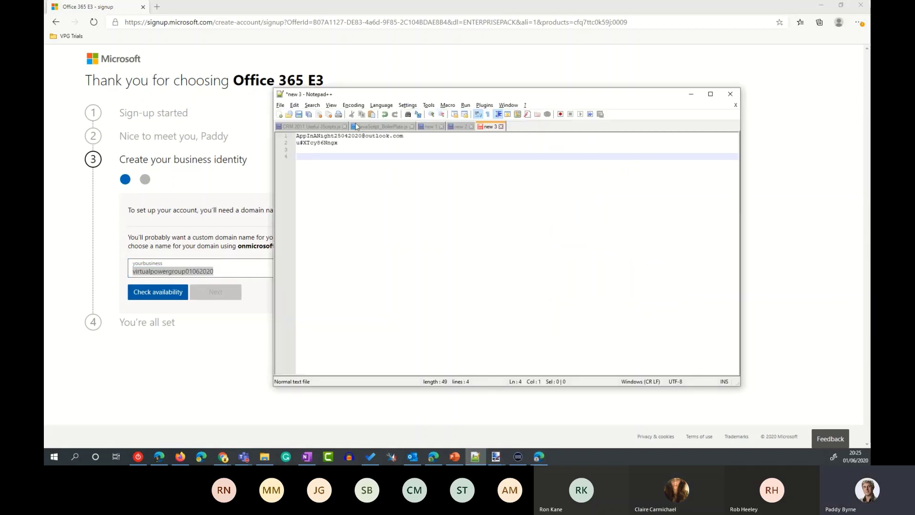
Paste the domain into Notepad++ and append .onmicrosoft.com from the signup page on the same line
{"action": "key", "text": "ctrl+v"}
{"action": "key", "text": "Return"}
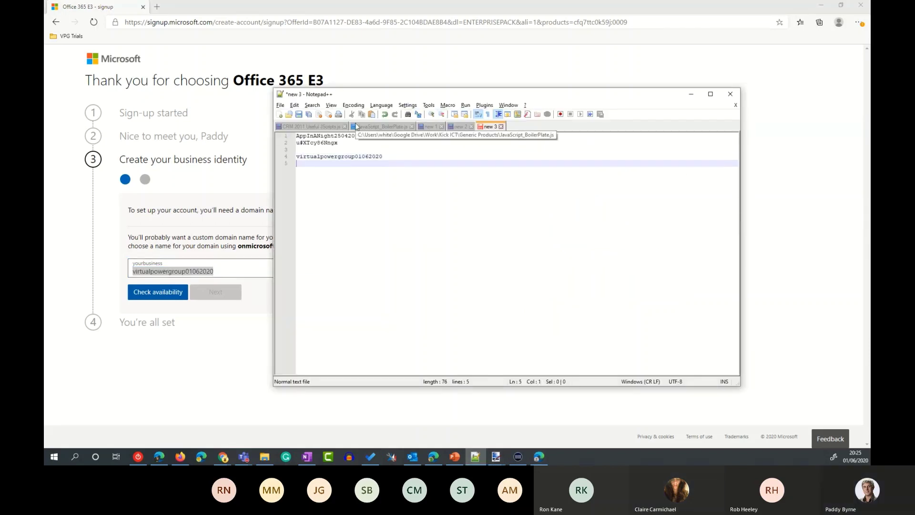
{"action": "left_click", "coordinate": [89, 12]}
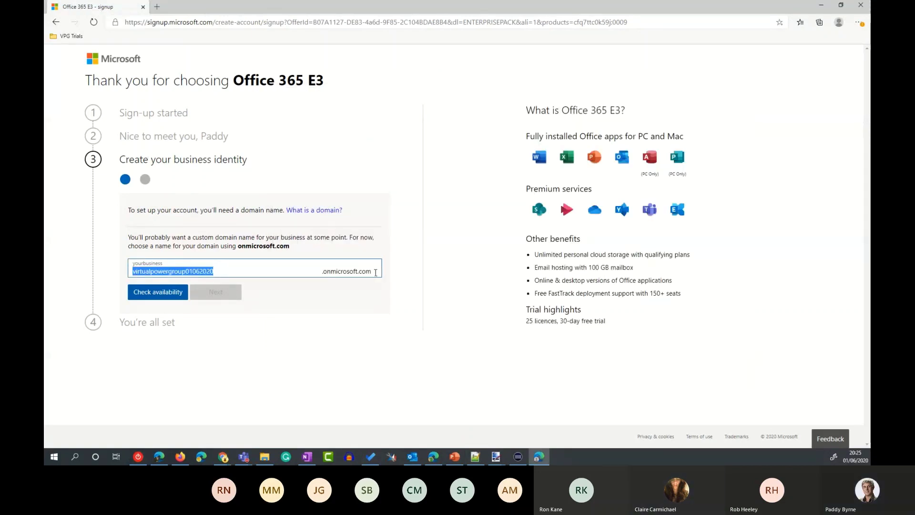
{"action": "left_click_drag", "start_coordinate": [205, 271], "coordinate": [372, 272]}
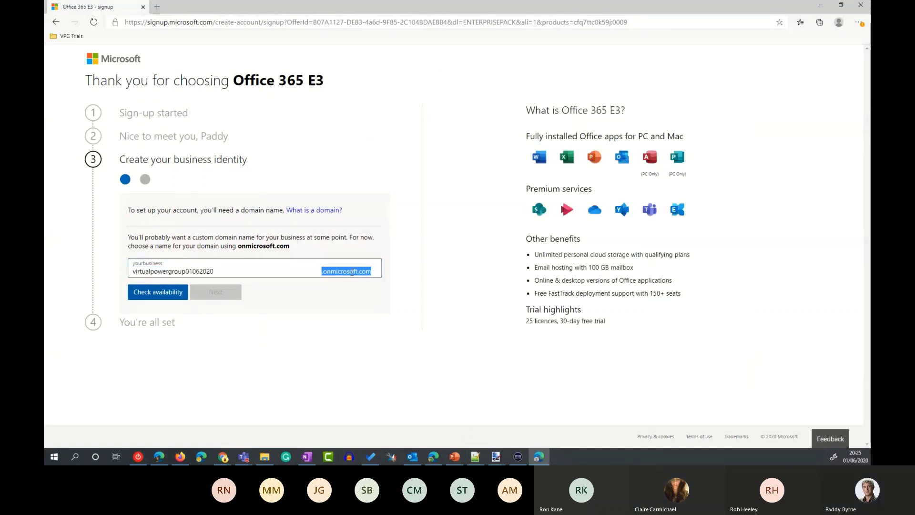
{"action": "key", "text": "ctrl+c"}
{"action": "key", "text": "alt+Tab"}
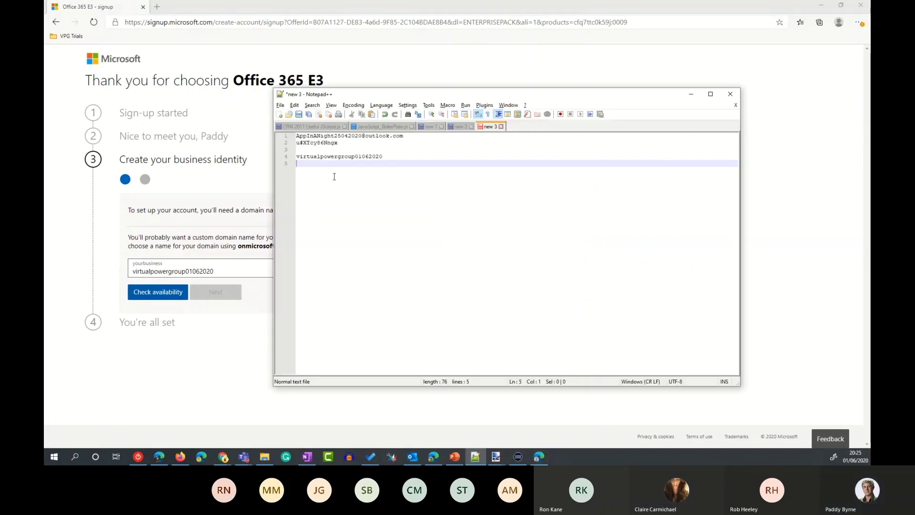
{"action": "key", "text": "ctrl+v"}
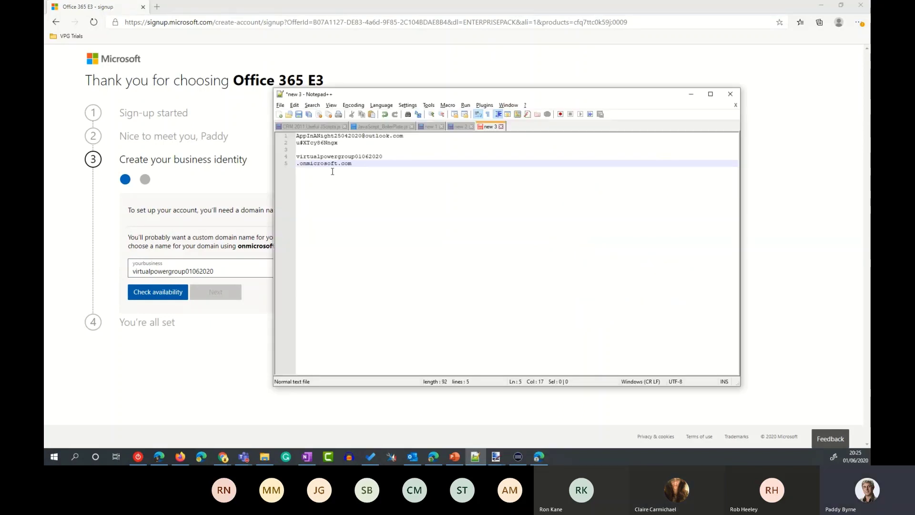
{"action": "left_click", "coordinate": [298, 165]}
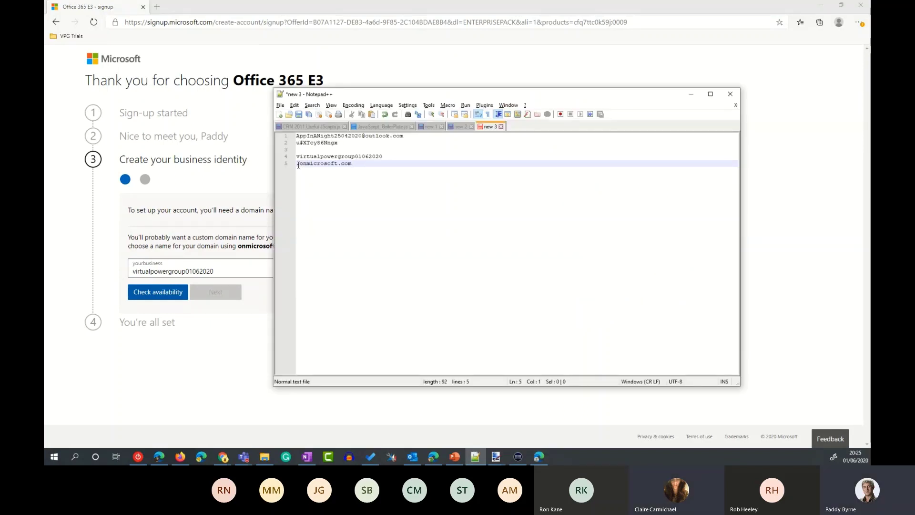
{"action": "key", "text": "BackSpace"}
{"action": "left_click", "coordinate": [180, 303]}
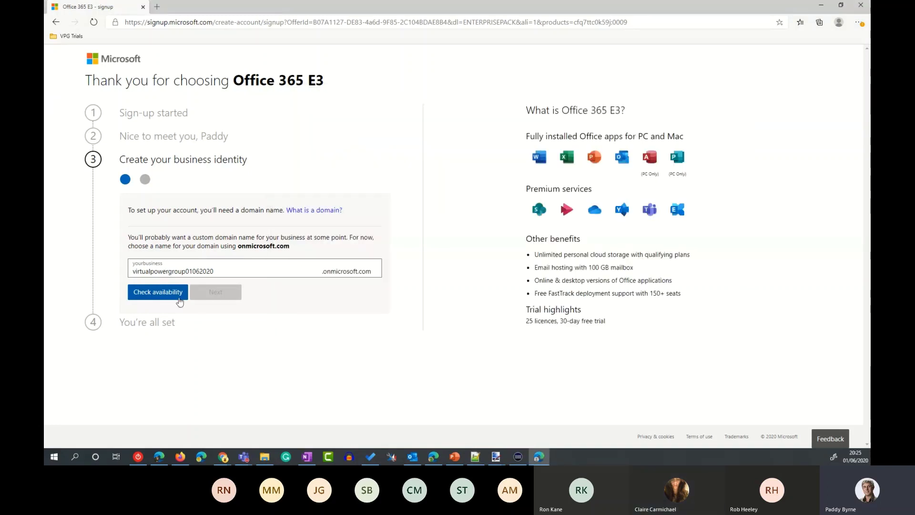
Confirm the domain is available and enter 'pad' as the admin user name
{"action": "left_click", "coordinate": [163, 293]}
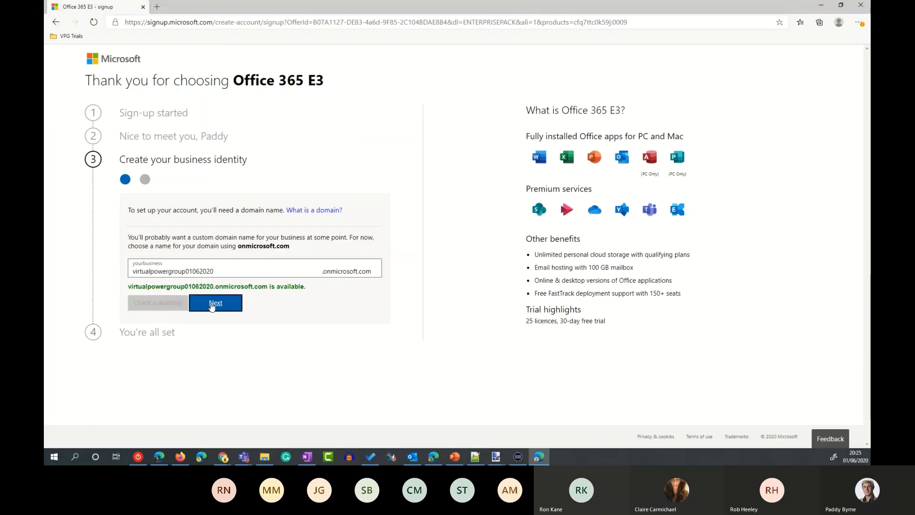
{"action": "left_click", "coordinate": [214, 305]}
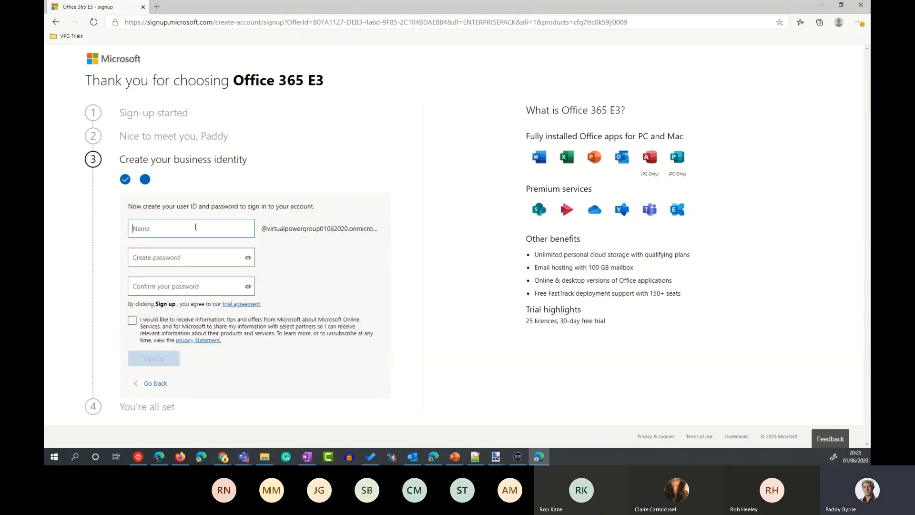
{"action": "type", "text": "paddy"}
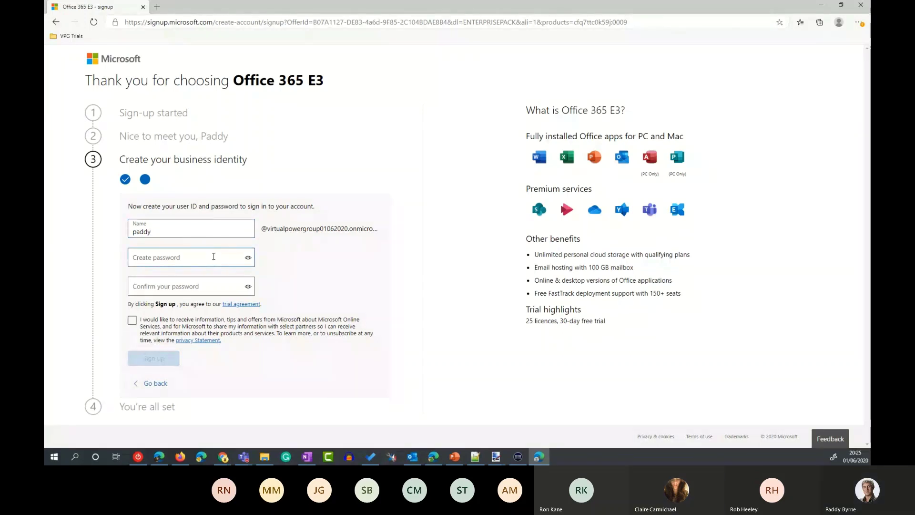
Set and confirm a password meeting the symbols rule, then submit the sign-up
{"action": "left_click", "coordinate": [214, 256]}
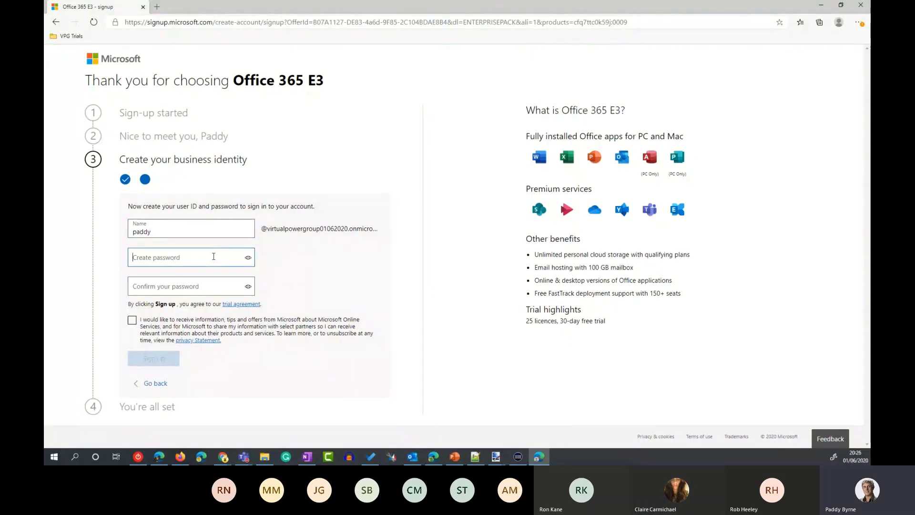
{"action": "type", "text": "•••••••••"}
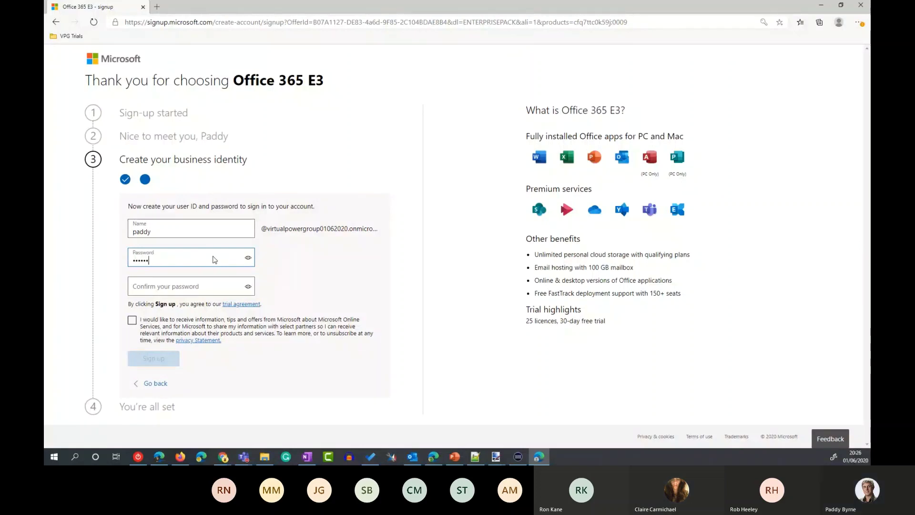
{"action": "left_click", "coordinate": [212, 289]}
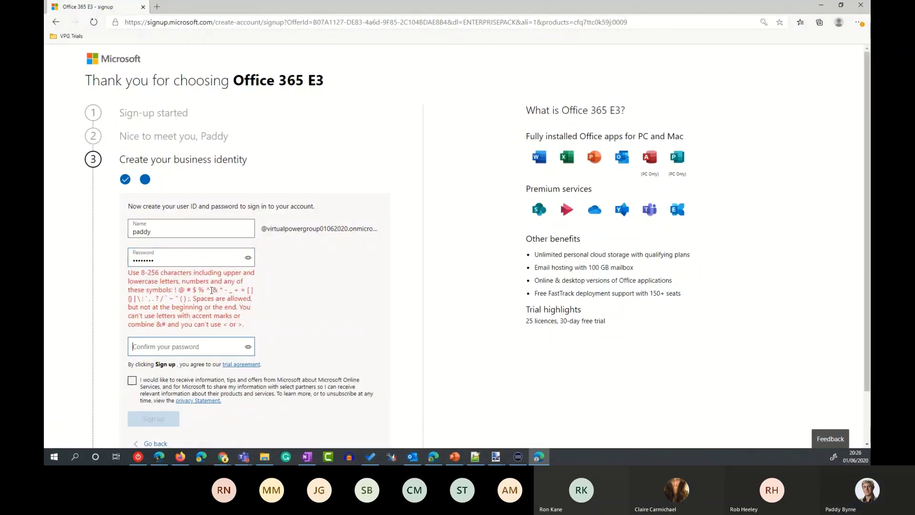
{"action": "double_click", "coordinate": [158, 290]}
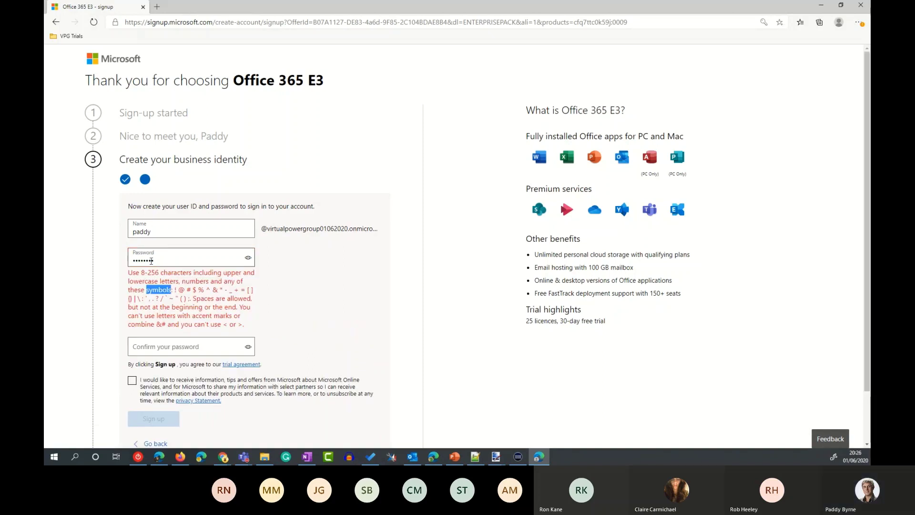
{"action": "left_click", "coordinate": [182, 259]}
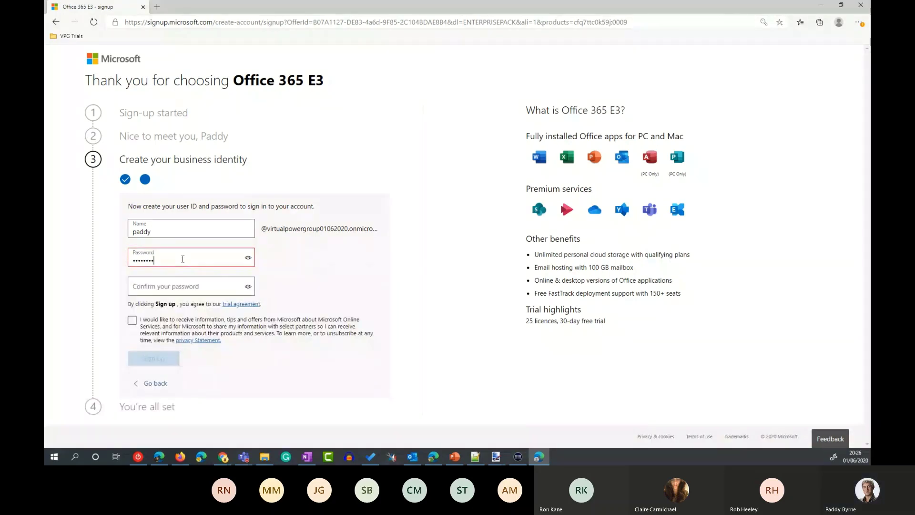
{"action": "key", "text": "BackSpace"}
{"action": "key", "text": "BackSpace"}
{"action": "key", "text": "BackSpace"}
{"action": "key", "text": "BackSpace"}
{"action": "key", "text": "BackSpace"}
{"action": "key", "text": "BackSpace"}
{"action": "key", "text": "BackSpace"}
{"action": "key", "text": "BackSpace"}
{"action": "type", "text": "••••••••••"}
{"action": "key", "text": "Tab"}
{"action": "type", "text": "•••••"}
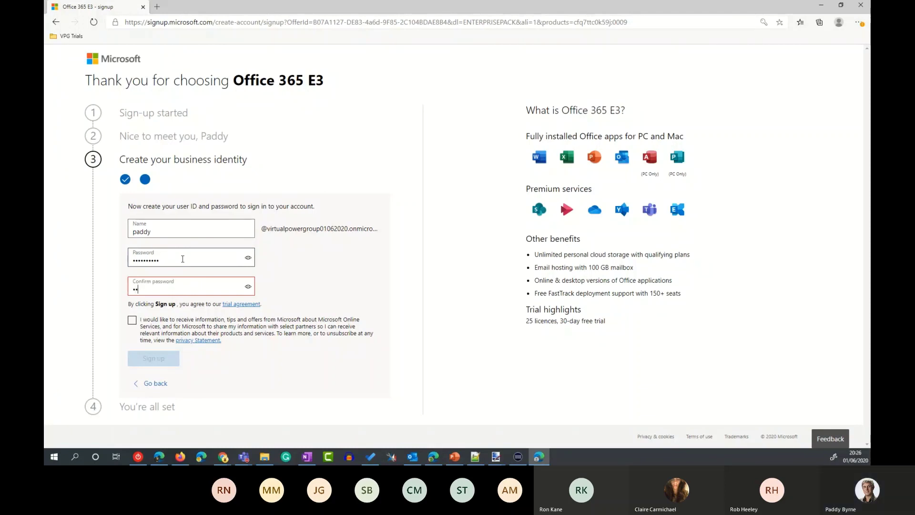
{"action": "type", "text": "•••••"}
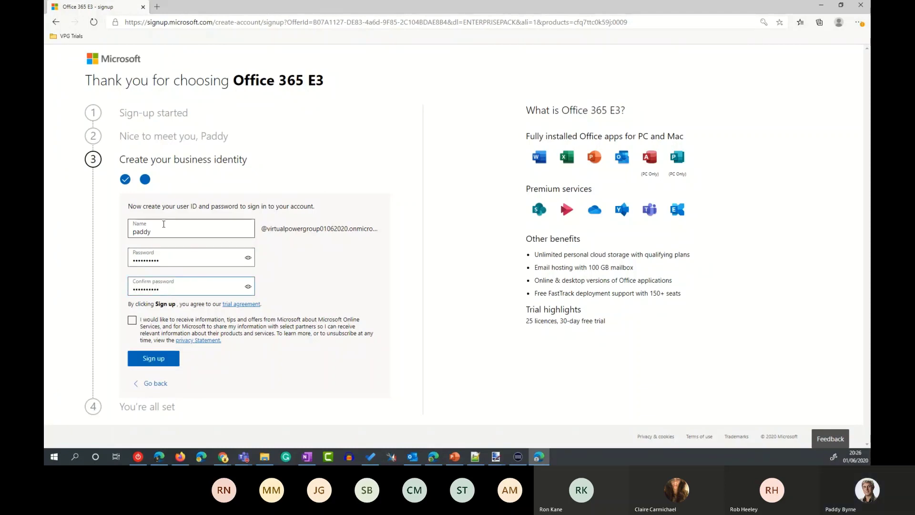
{"action": "left_click", "coordinate": [155, 361]}
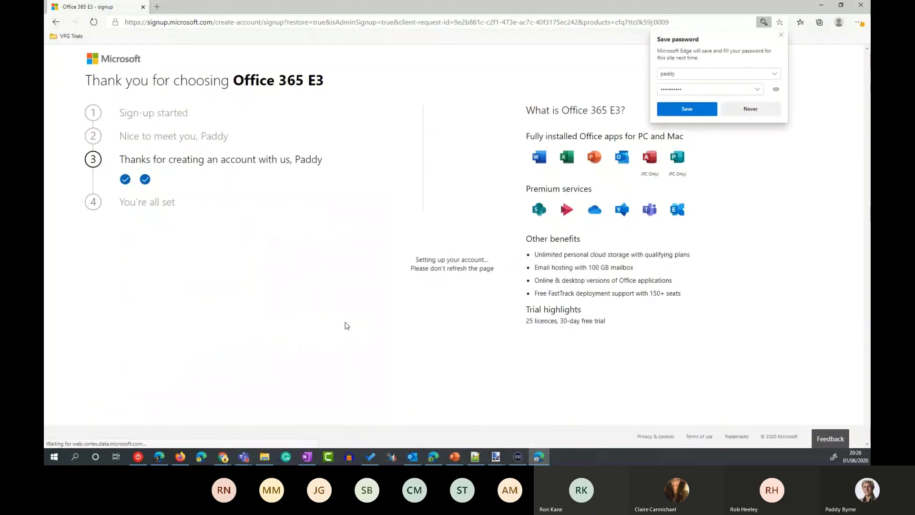
Add onmicrosoft.com to the username in Edge's Save password popup, using the domain from the notes
{"action": "left_click", "coordinate": [699, 73]}
{"action": "key", "text": "ctrl+v"}
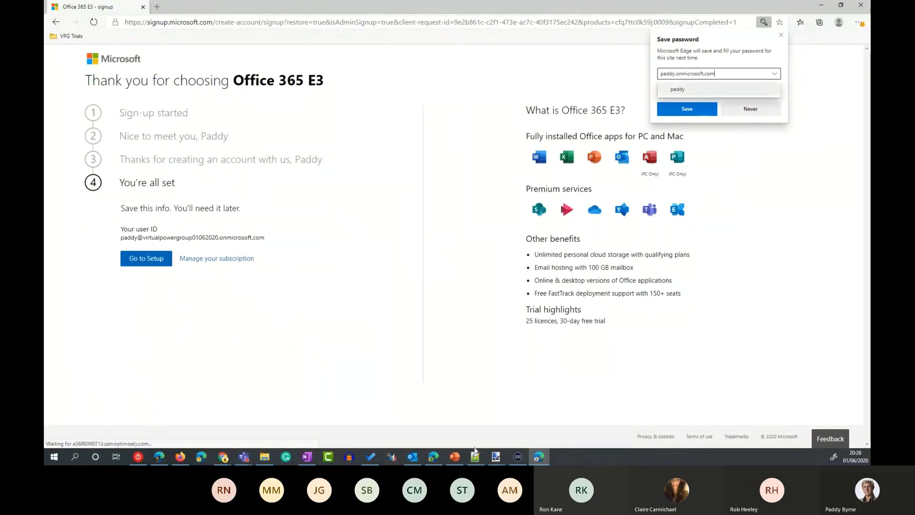
{"action": "left_click", "coordinate": [476, 458]}
{"action": "left_click_drag", "start_coordinate": [448, 159], "coordinate": [293, 157]}
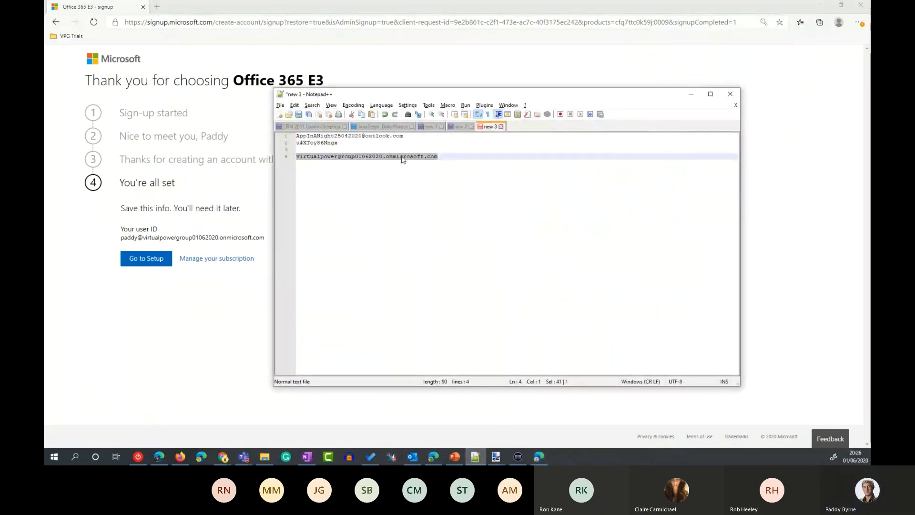
{"action": "left_click", "coordinate": [763, 98]}
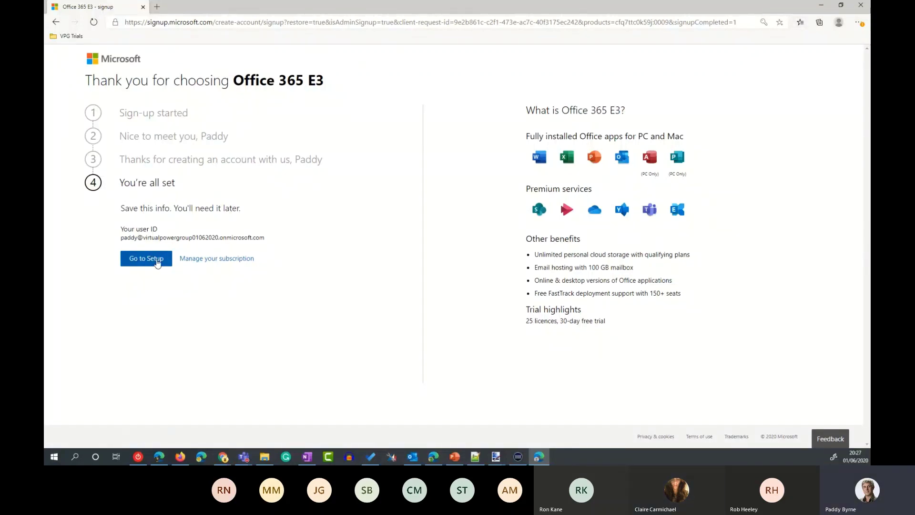
Open the new subscription's setup wizard, then load office.com in that tab
{"action": "left_click", "coordinate": [157, 262]}
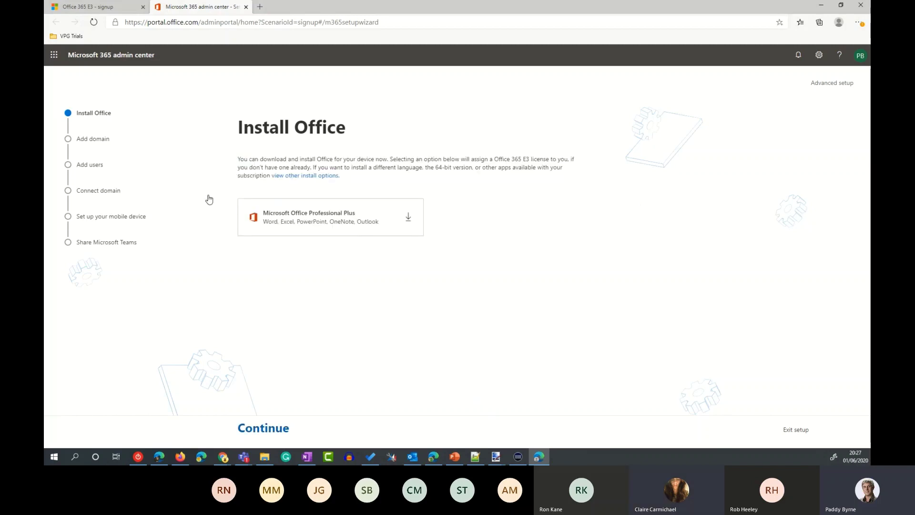
{"action": "left_click", "coordinate": [394, 18]}
{"action": "type", "text": "off"}
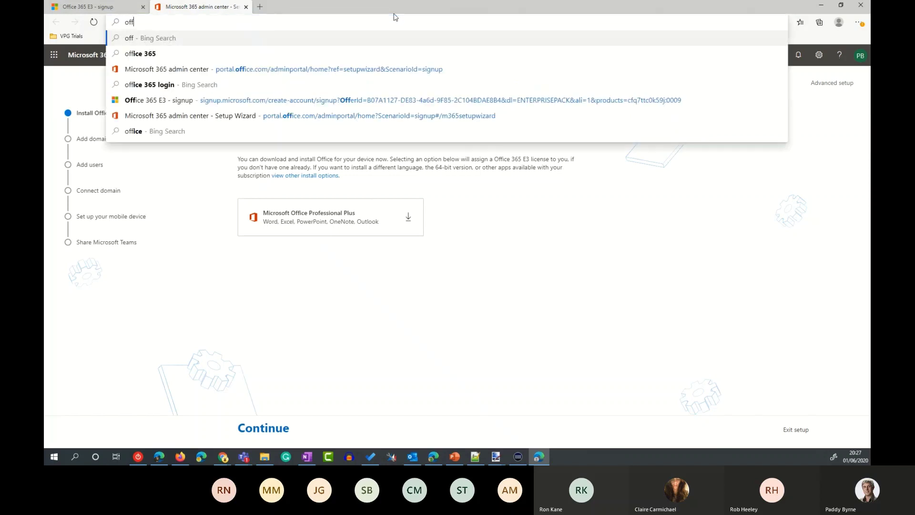
{"action": "type", "text": "ice.com"}
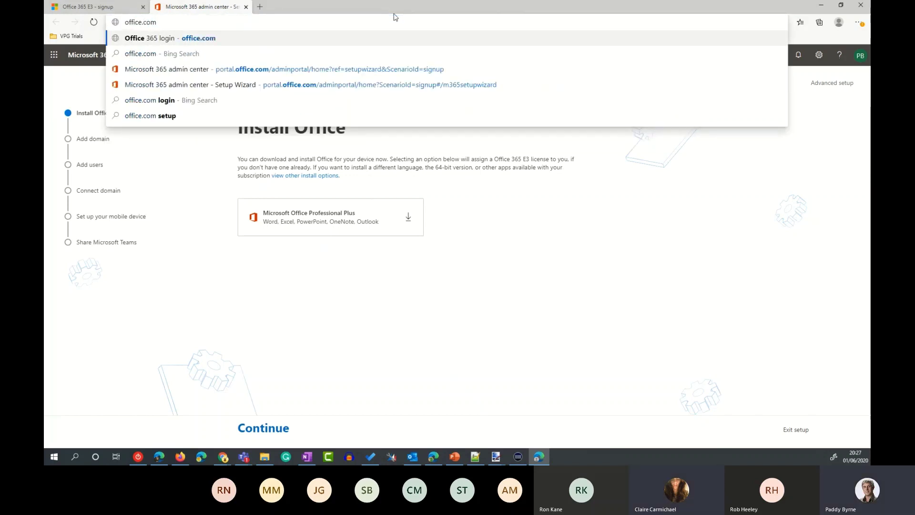
{"action": "key", "text": "Return"}
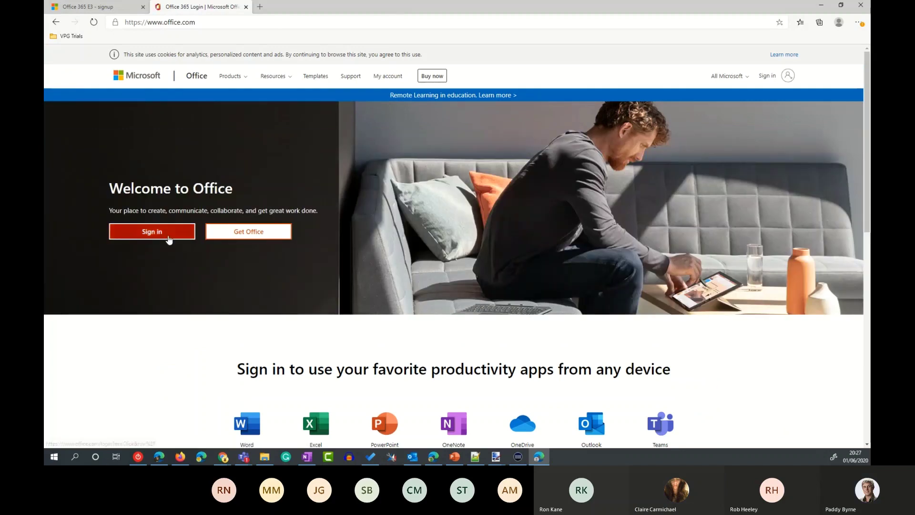
Sign in on Office.com, dismiss the welcome dialog, open the Admin app and expand Billing
{"action": "left_click", "coordinate": [165, 233]}
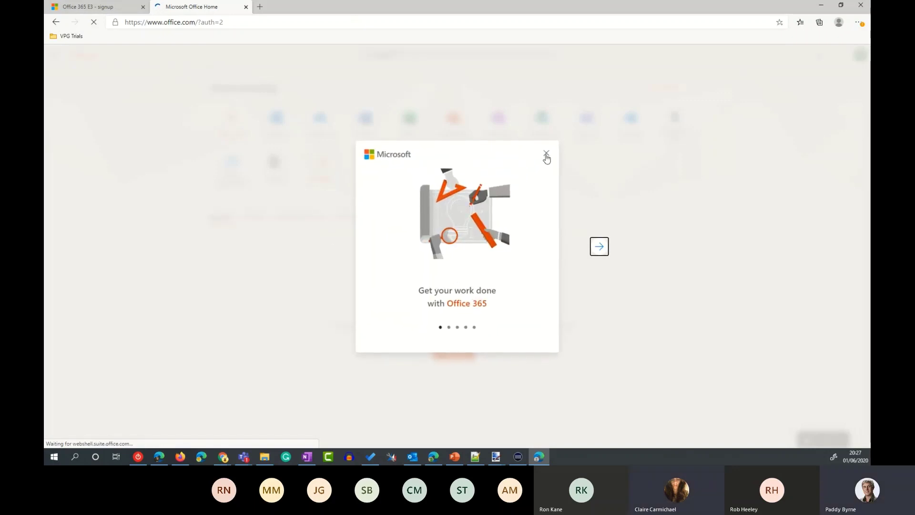
{"action": "left_click", "coordinate": [546, 154]}
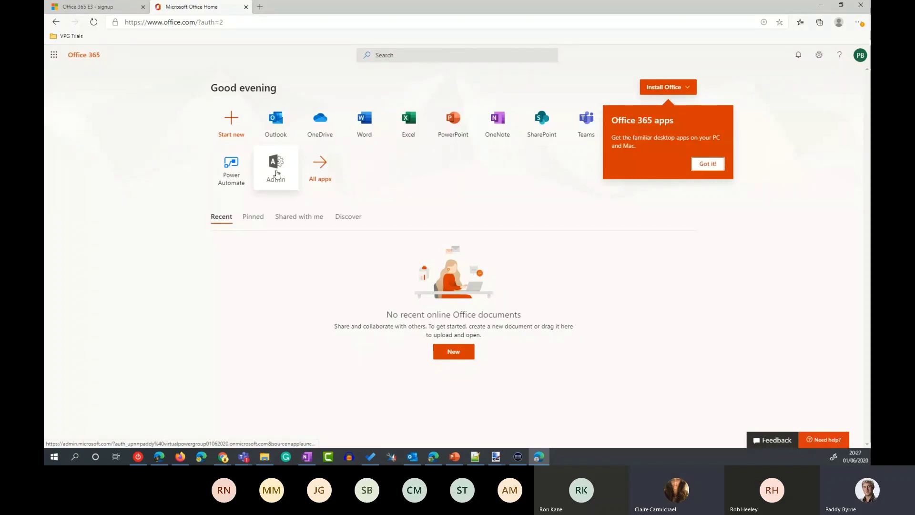
{"action": "left_click", "coordinate": [276, 167]}
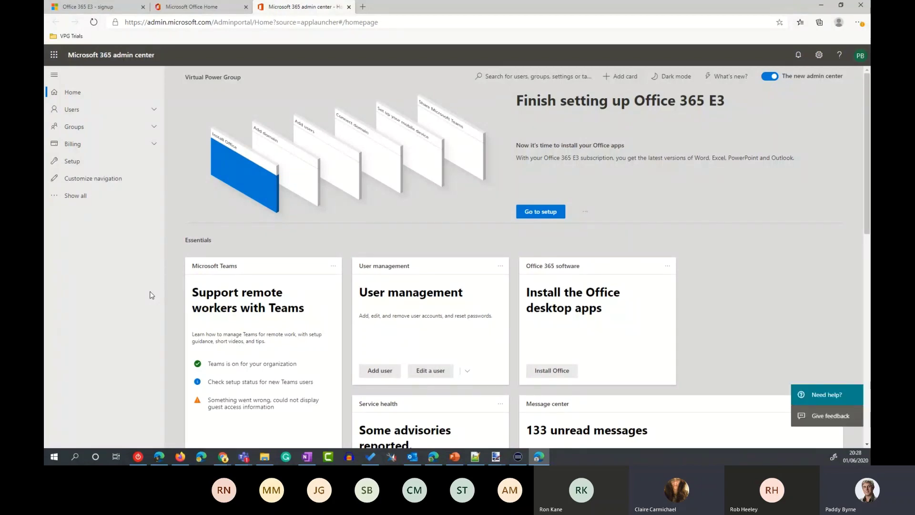
{"action": "left_click", "coordinate": [156, 145]}
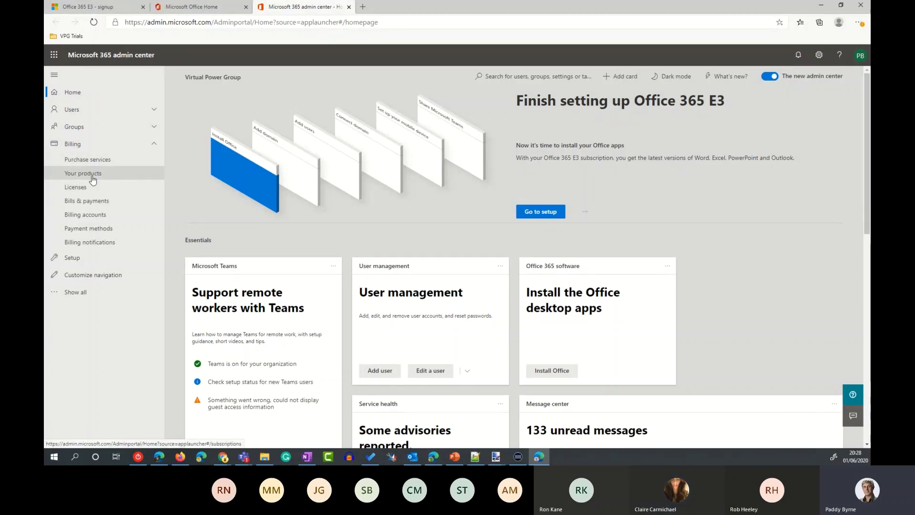
Open Billing > Your products to view the Office 365 E3 Trial with 24 of 25 licences
{"action": "left_click", "coordinate": [92, 176]}
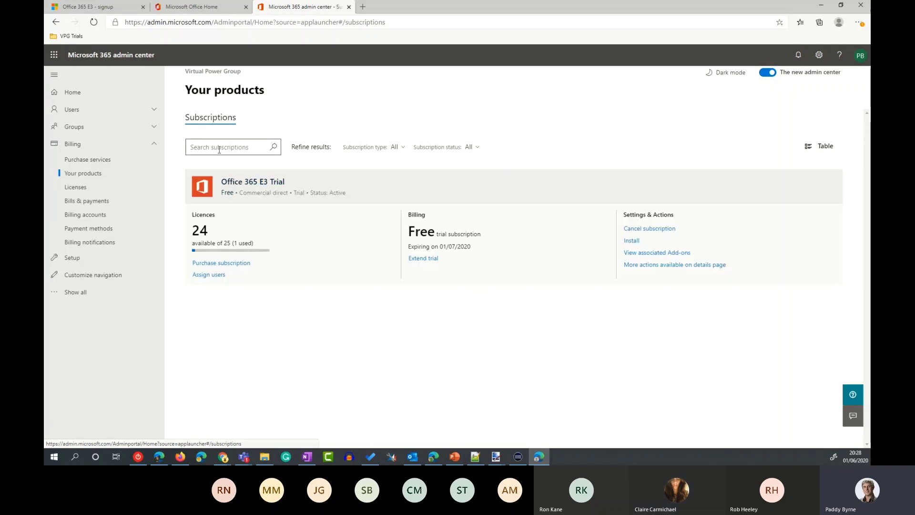
Search Purchase services for 'powe' and order the 25-user Power Apps per user plan free trial
{"action": "left_click", "coordinate": [87, 161]}
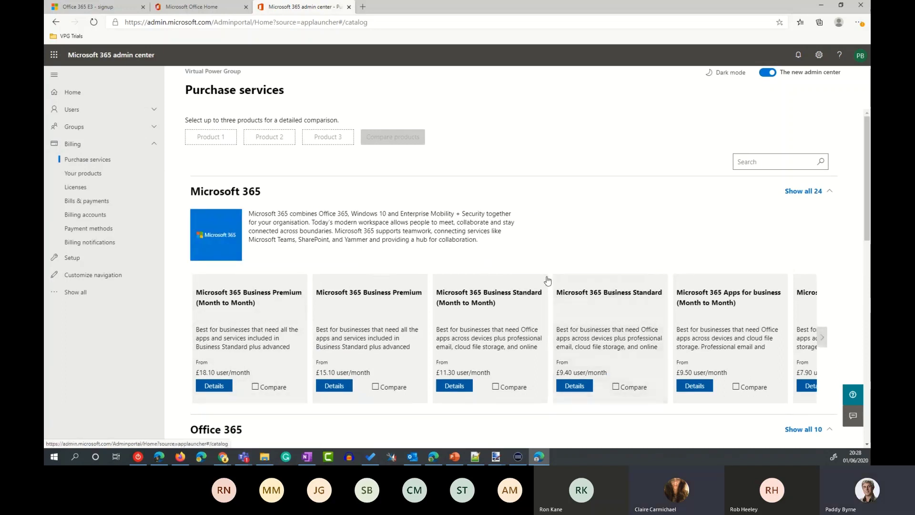
{"action": "left_click", "coordinate": [758, 163]}
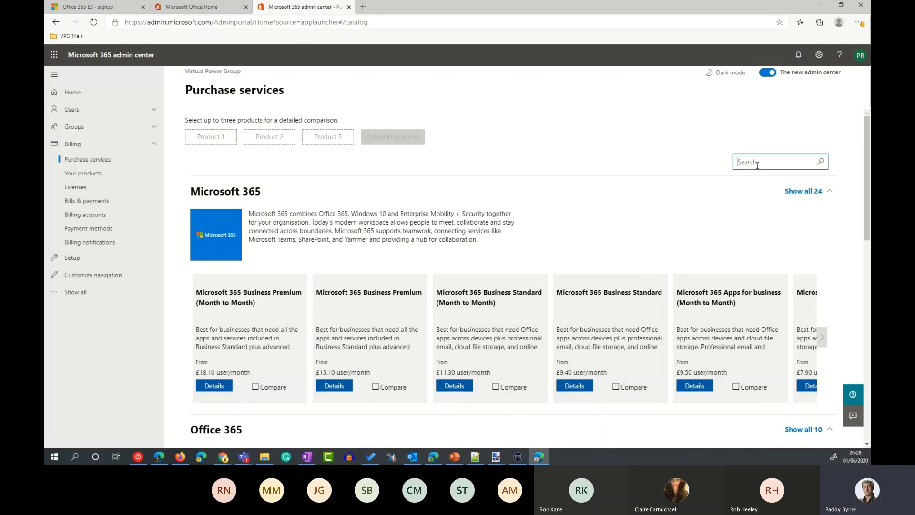
{"action": "type", "text": "power"}
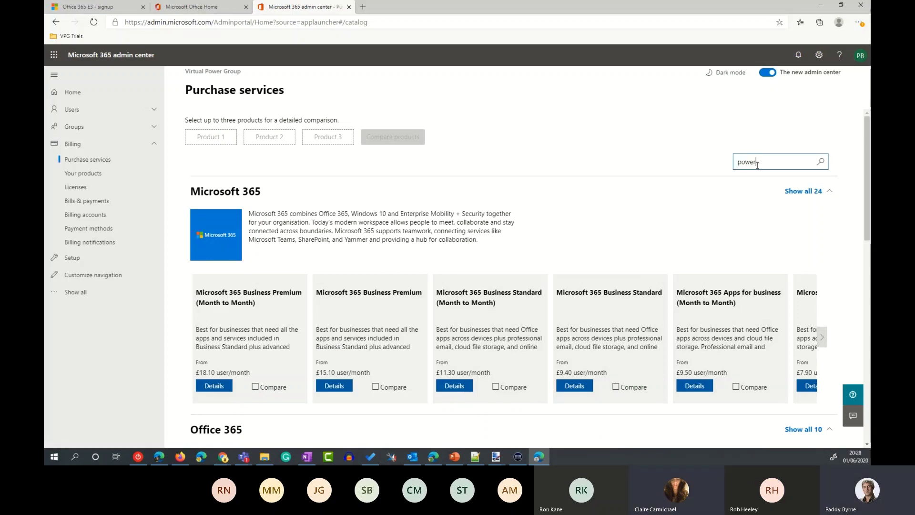
{"action": "key", "text": "Return"}
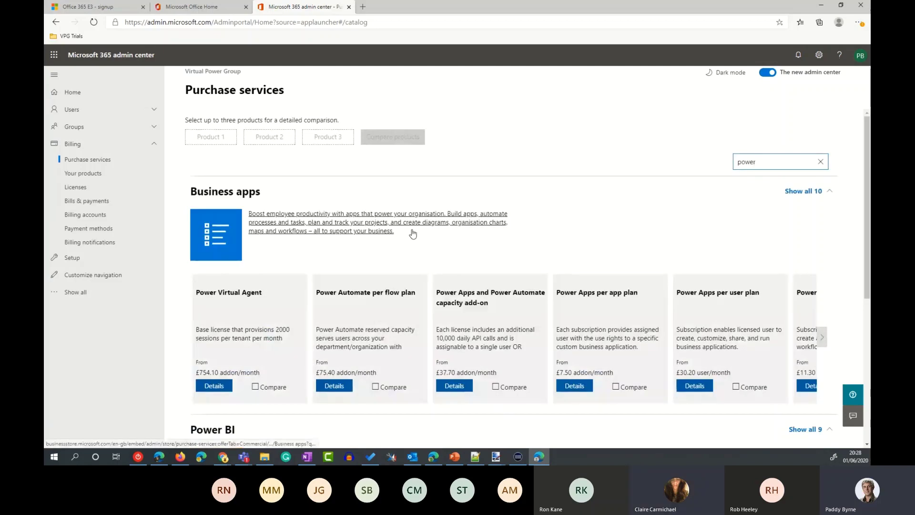
{"action": "scroll", "coordinate": [413, 233], "scroll_direction": "down", "scroll_amount": 2}
{"action": "scroll", "coordinate": [412, 234], "scroll_direction": "down", "scroll_amount": 4}
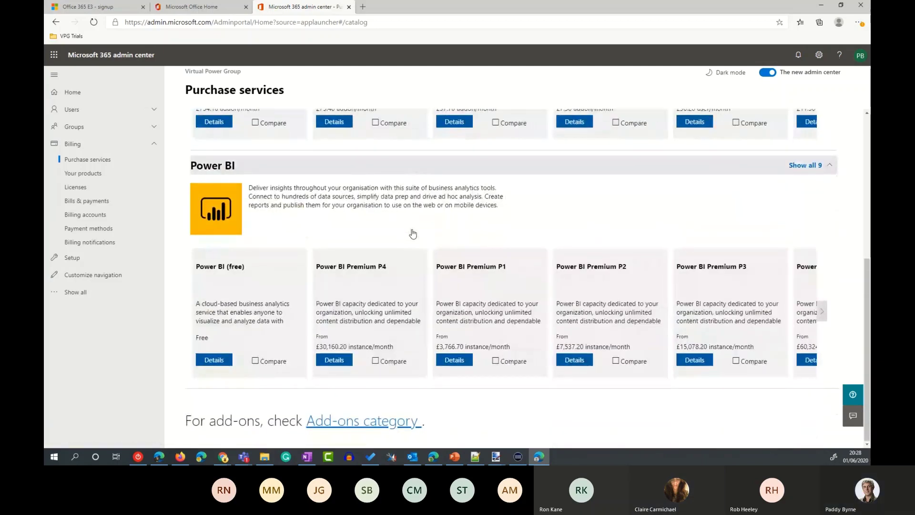
{"action": "scroll", "coordinate": [413, 233], "scroll_direction": "up", "scroll_amount": 5}
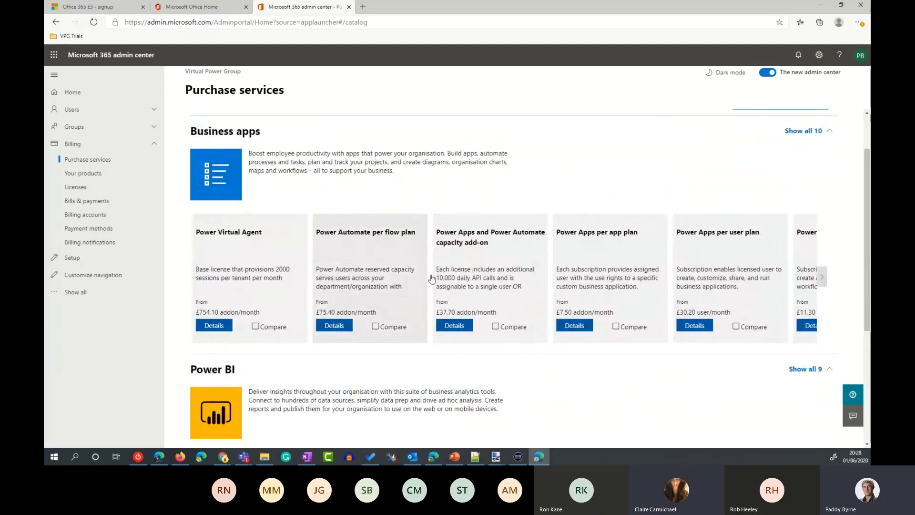
{"action": "left_click", "coordinate": [740, 245]}
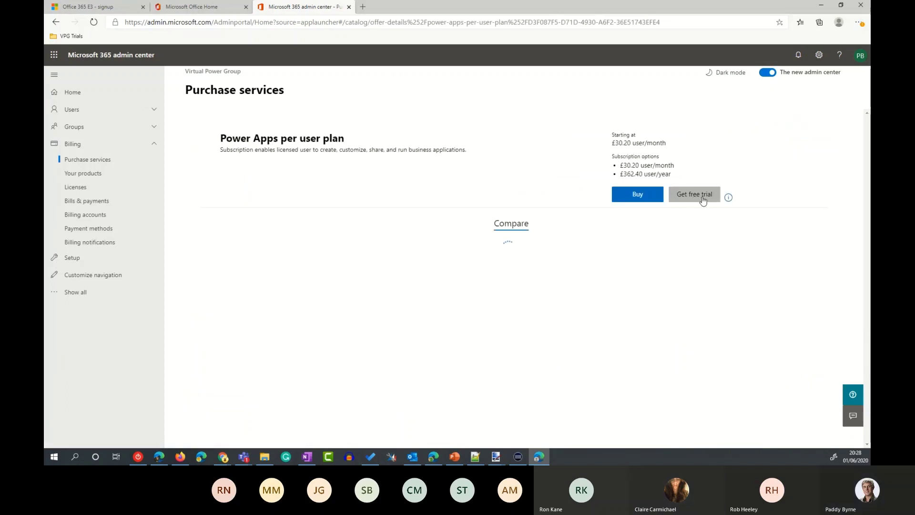
{"action": "left_click", "coordinate": [703, 200]}
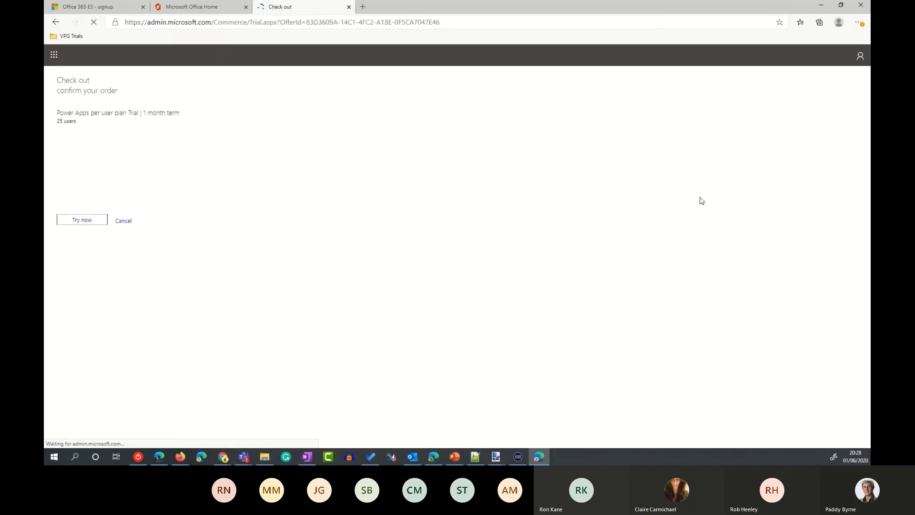
{"action": "left_click", "coordinate": [74, 221]}
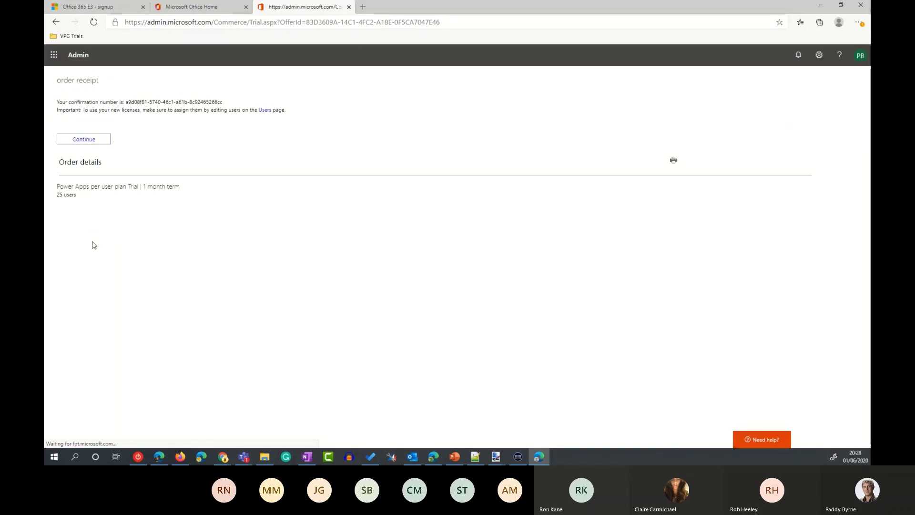
Continue from the receipt and give the admin user Office 365 E3, Power Apps and Power Automate licences
{"action": "left_click", "coordinate": [91, 143]}
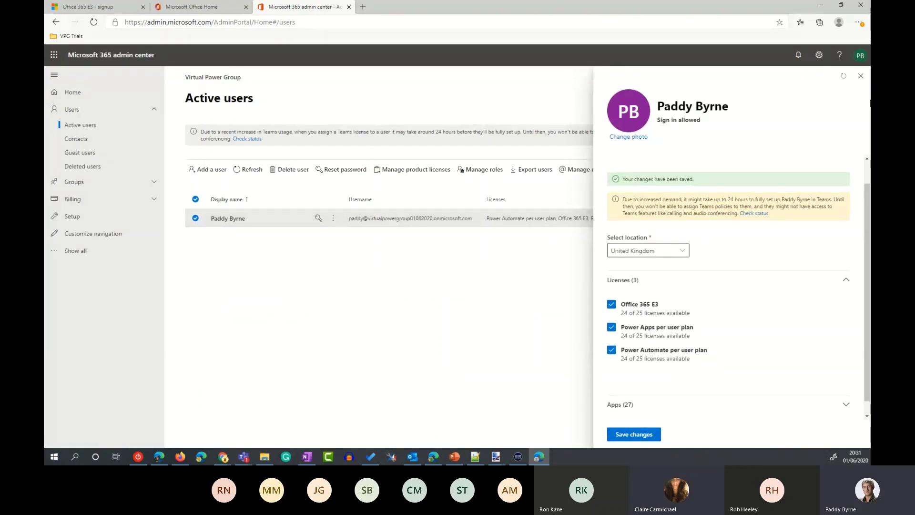
{"action": "left_click", "coordinate": [861, 76]}
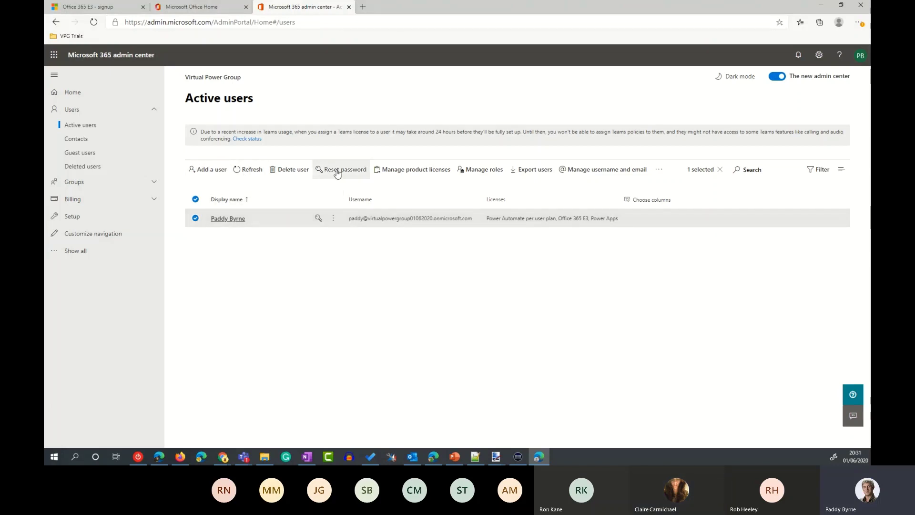
{"action": "left_click", "coordinate": [659, 170]}
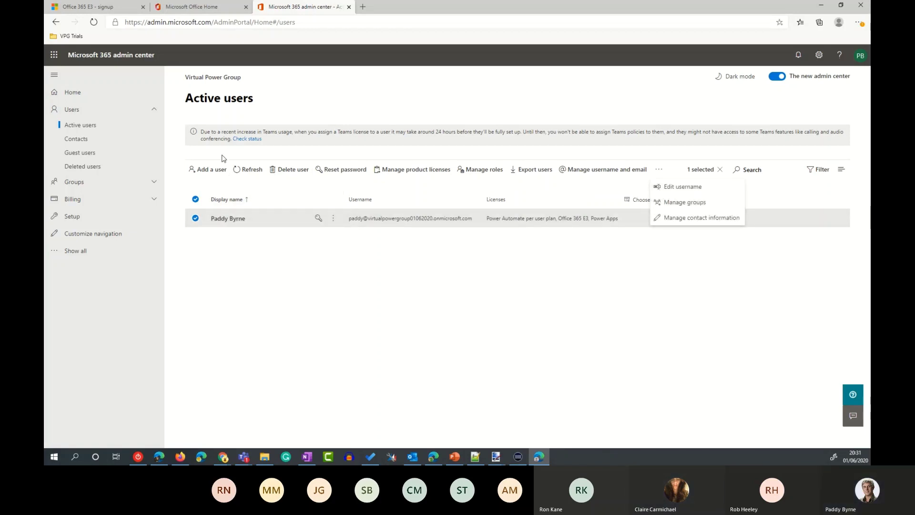
{"action": "left_click", "coordinate": [210, 169]}
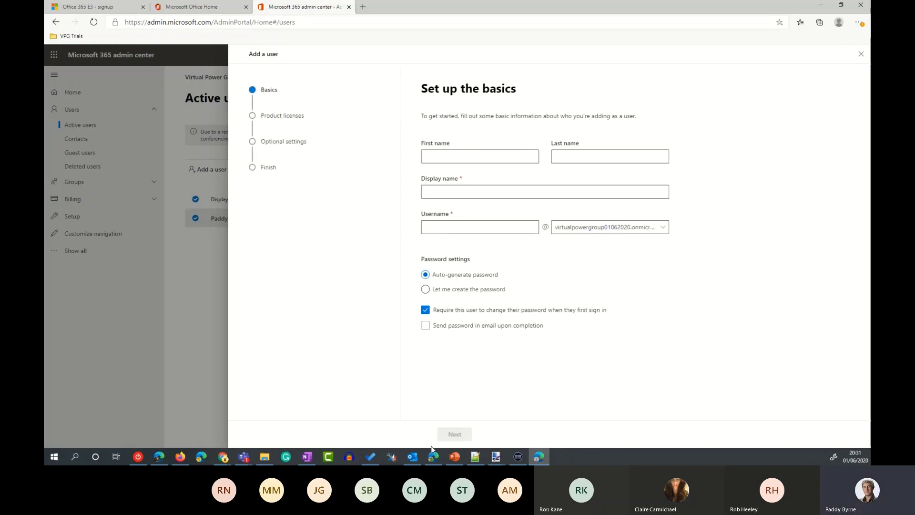
{"action": "left_click", "coordinate": [861, 53]}
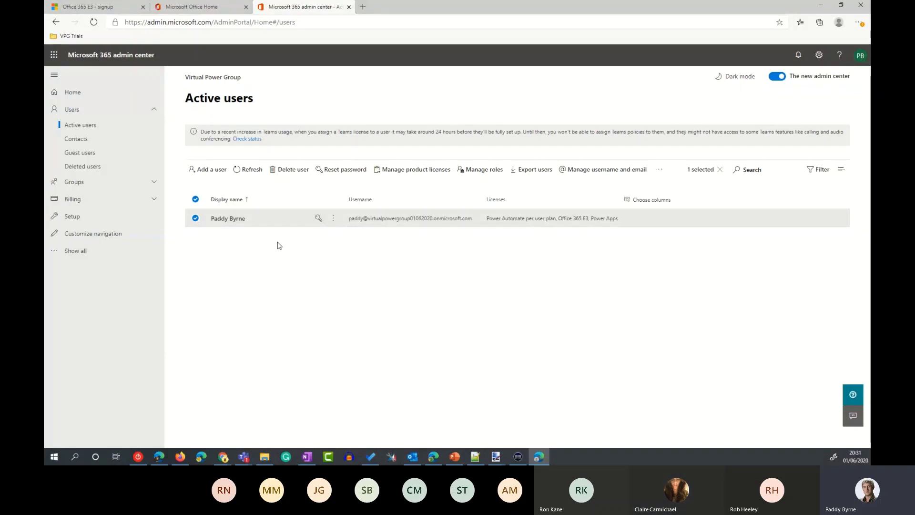
{"action": "left_click", "coordinate": [661, 171]}
{"action": "left_click", "coordinate": [660, 170]}
Start adding a new user and enter their first and last name
{"action": "left_click", "coordinate": [213, 169]}
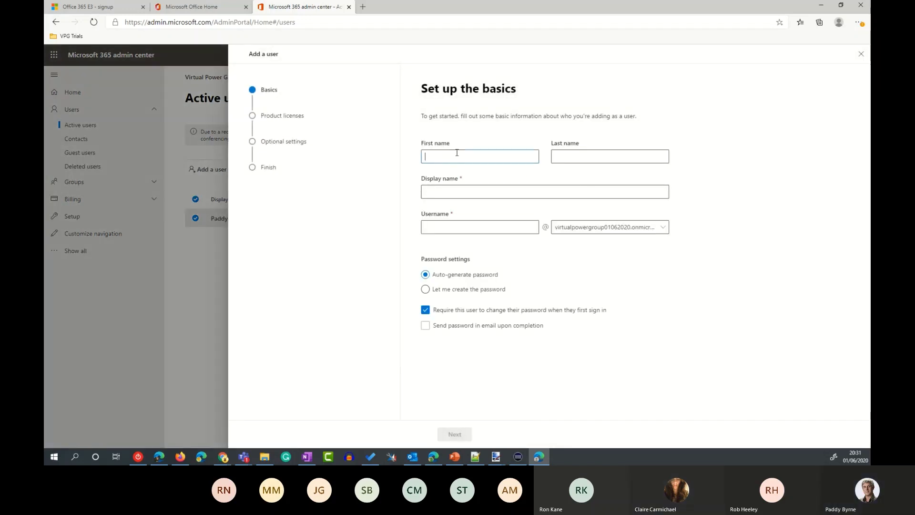
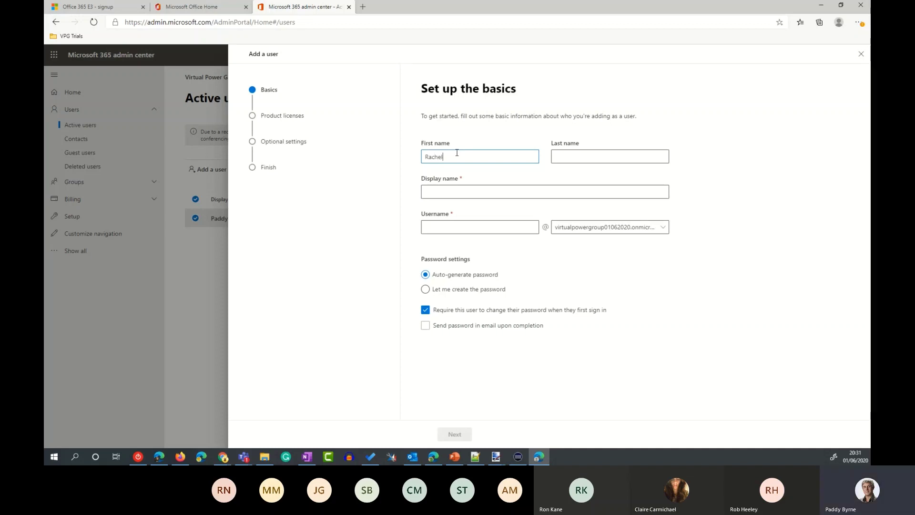
{"action": "key", "text": "Tab"}
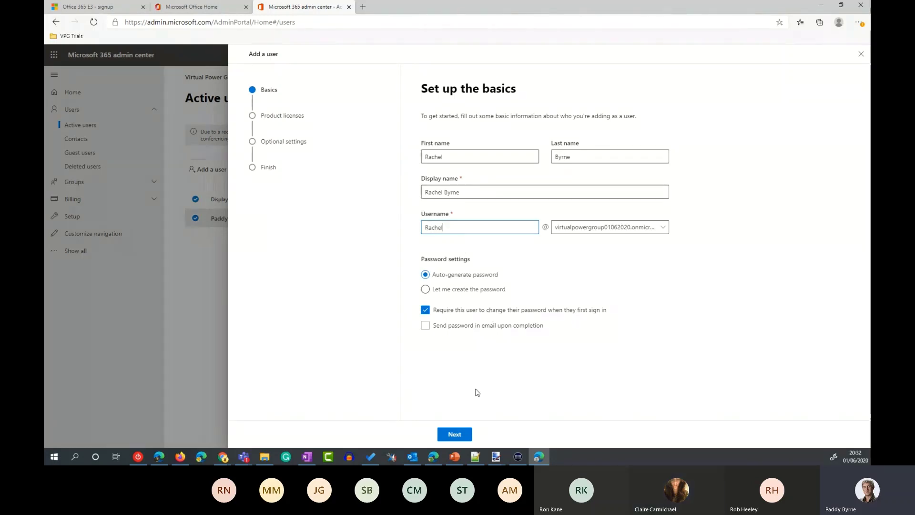
Give the new user Office 365 E3, Power Apps and Power Automate licences, finish, and return to Office home
{"action": "left_click", "coordinate": [459, 436]}
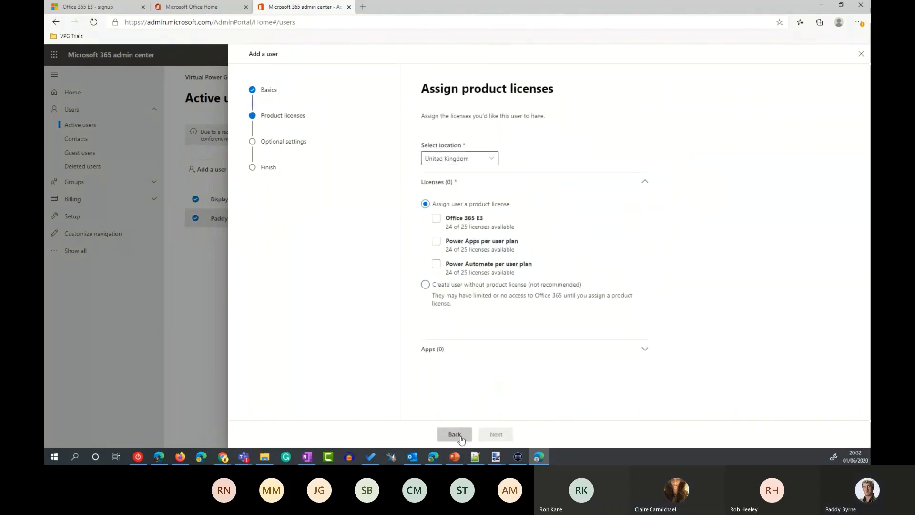
{"action": "left_click", "coordinate": [437, 222]}
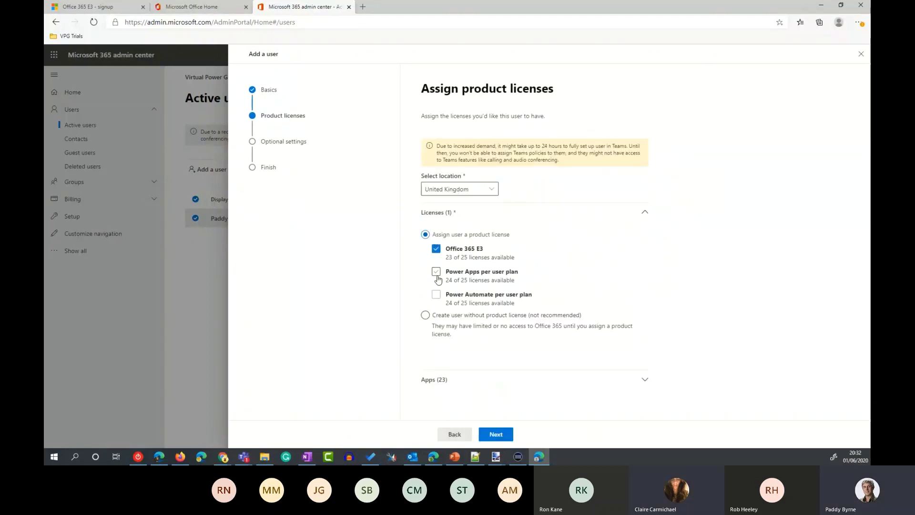
{"action": "left_click", "coordinate": [436, 271]}
{"action": "left_click", "coordinate": [436, 294]}
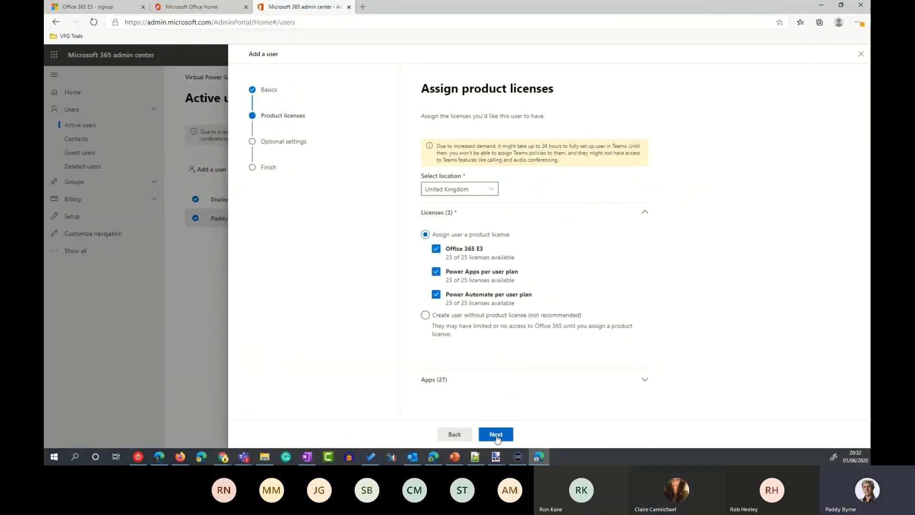
{"action": "left_click", "coordinate": [496, 434]}
{"action": "left_click", "coordinate": [497, 434]}
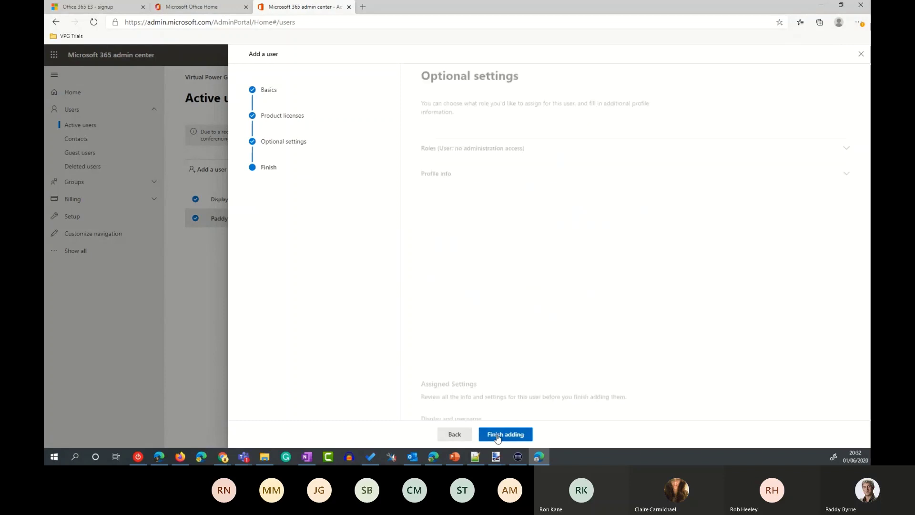
{"action": "left_click", "coordinate": [518, 435]}
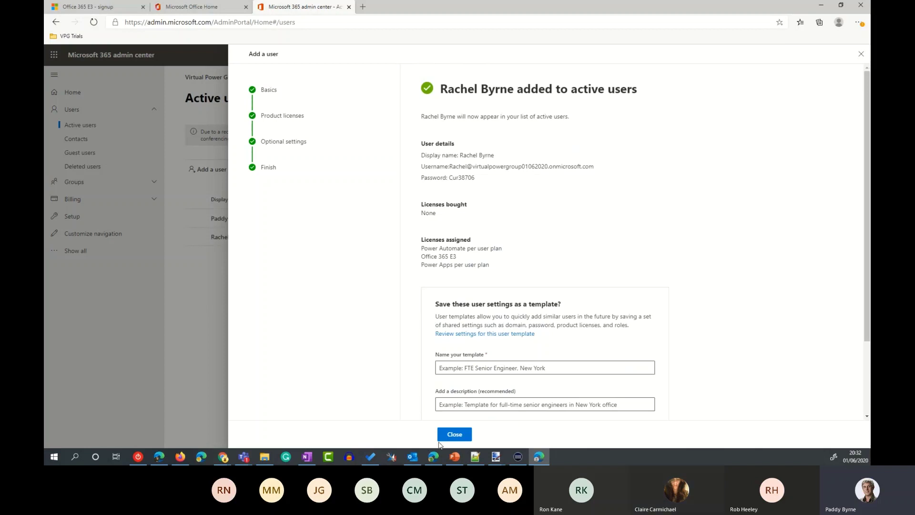
{"action": "left_click", "coordinate": [455, 435]}
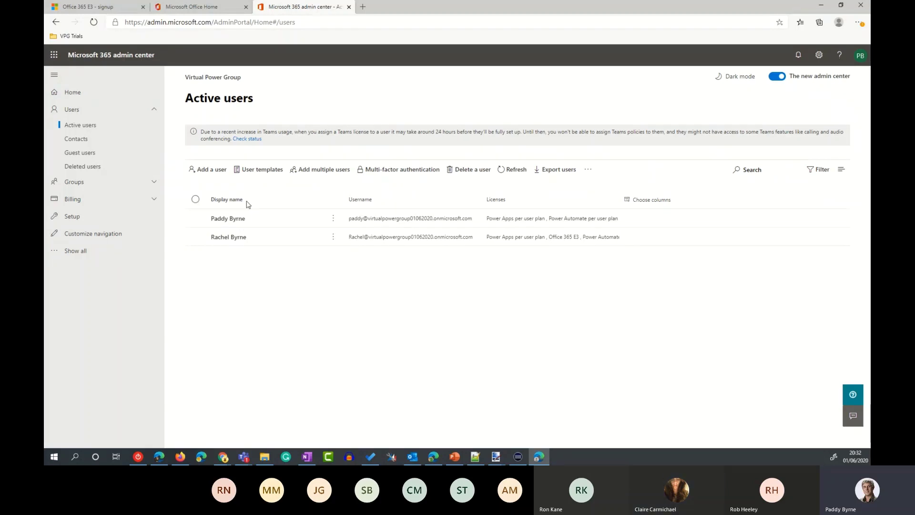
{"action": "left_click", "coordinate": [193, 8]}
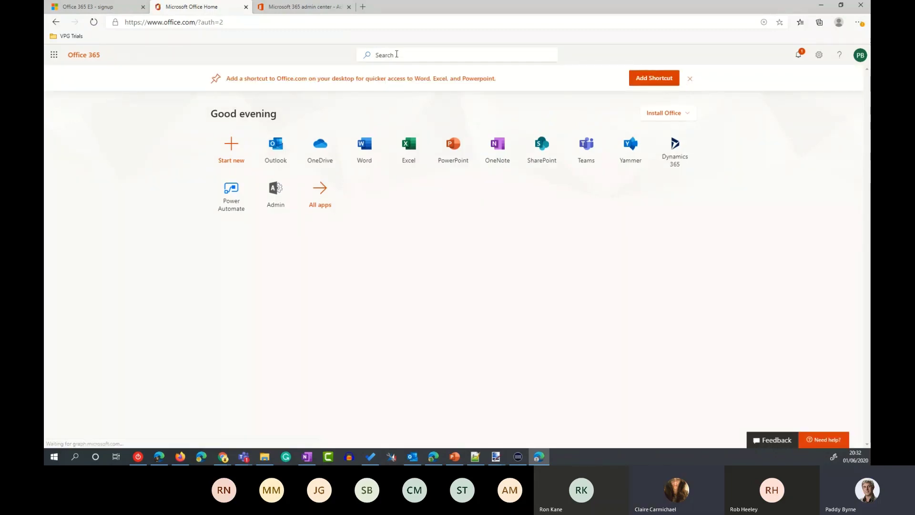
Search Office.com apps for 'powe' and open Power Apps from the results
{"action": "left_click", "coordinate": [397, 54]}
{"action": "type", "text": "powe"}
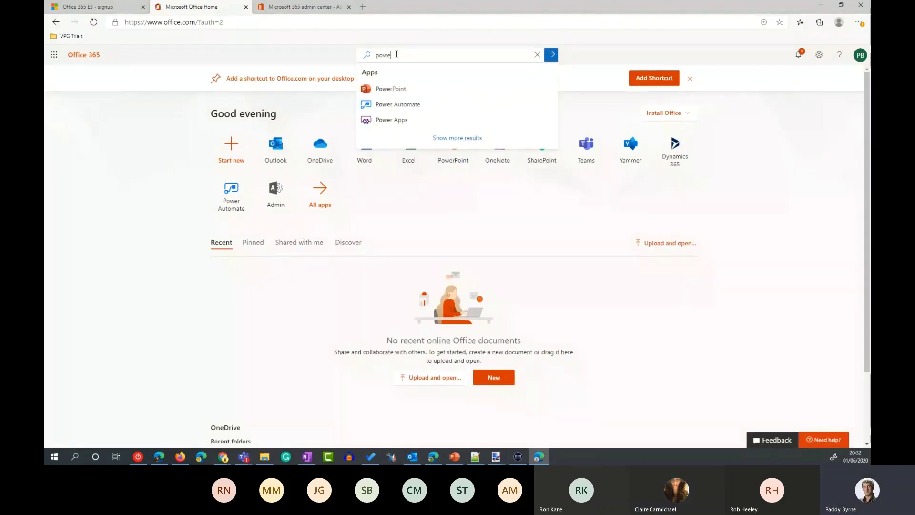
{"action": "key", "text": "Down"}
{"action": "key", "text": "Down"}
{"action": "key", "text": "Down"}
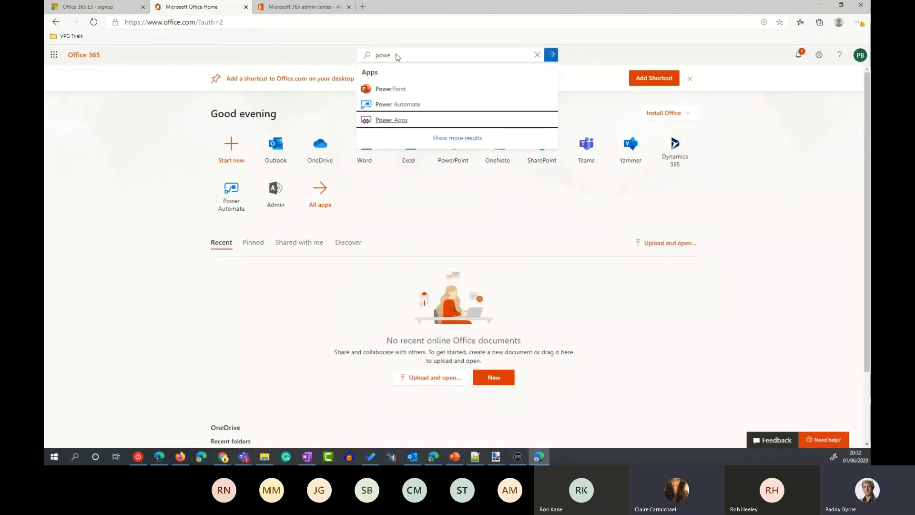
{"action": "key", "text": "Return"}
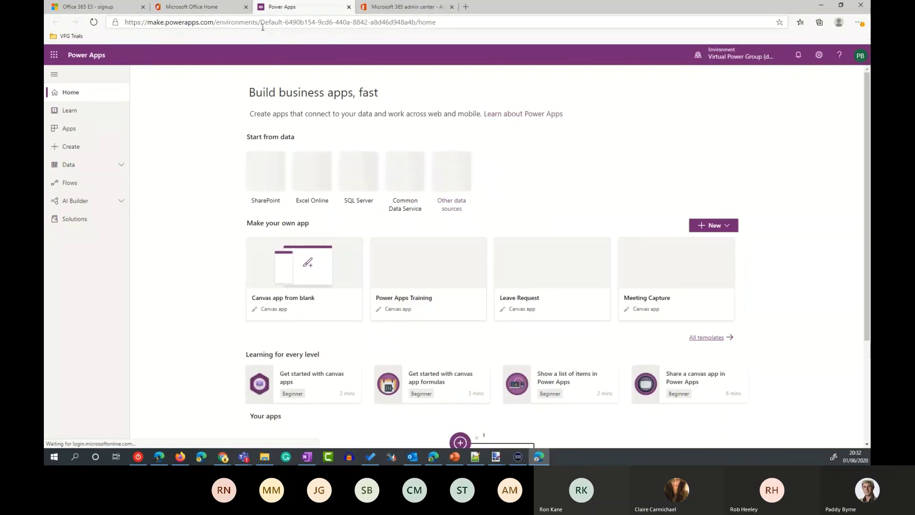
Replace the current web address with admin.powerplatform.co to load the Power Platform admin center
{"action": "left_click", "coordinate": [292, 22]}
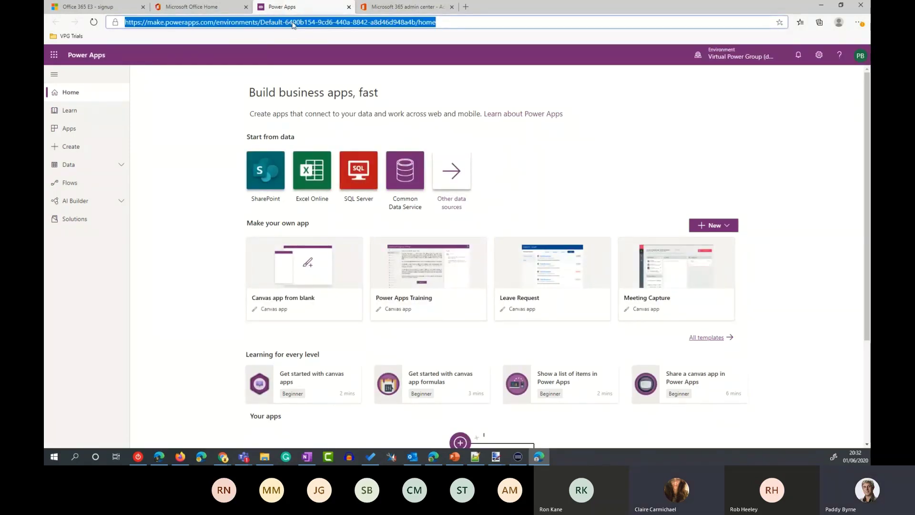
{"action": "type", "text": "admin"}
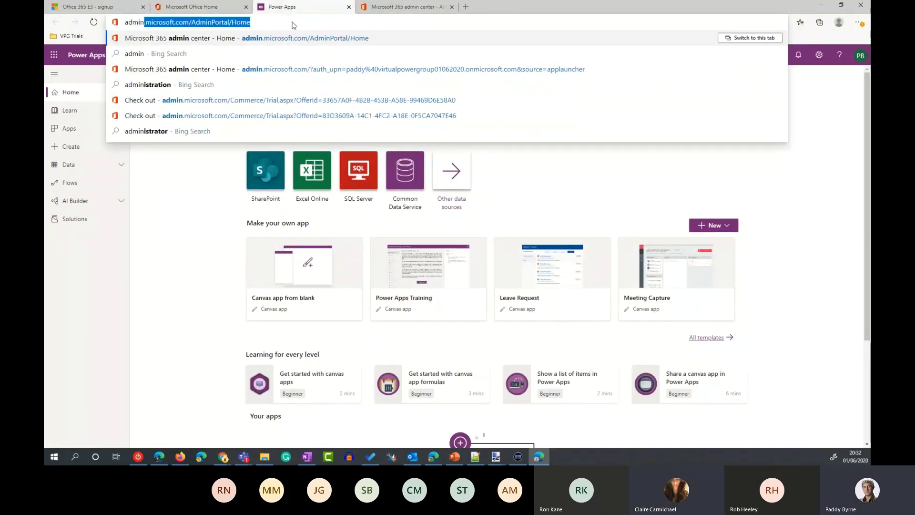
{"action": "type", "text": ".pow"}
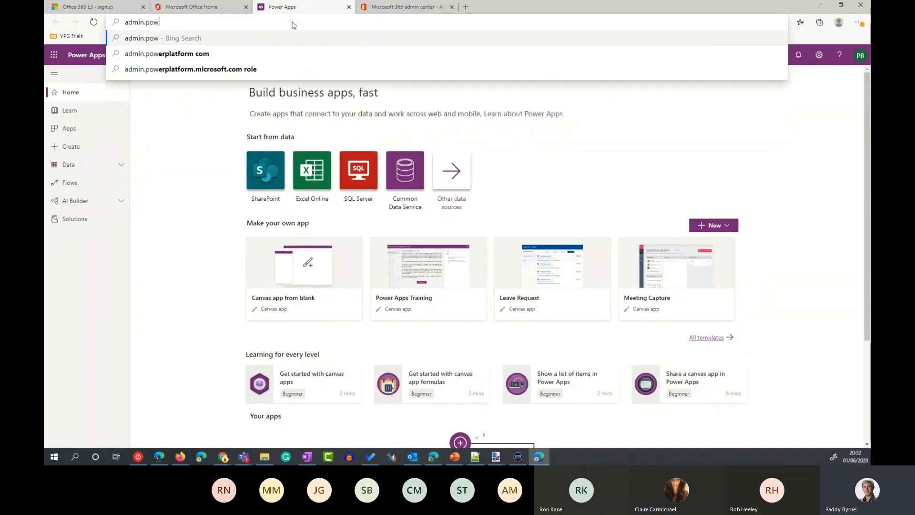
{"action": "type", "text": "erplatfo"}
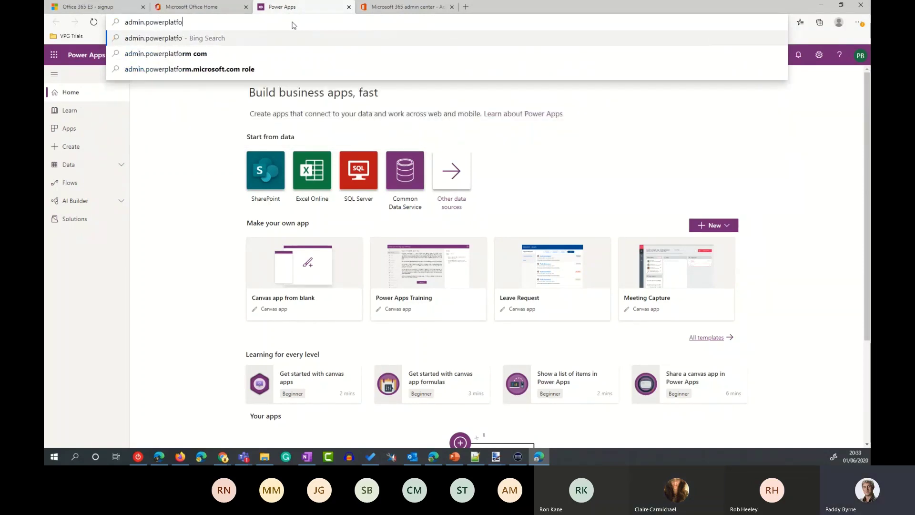
{"action": "type", "text": "rm.com"}
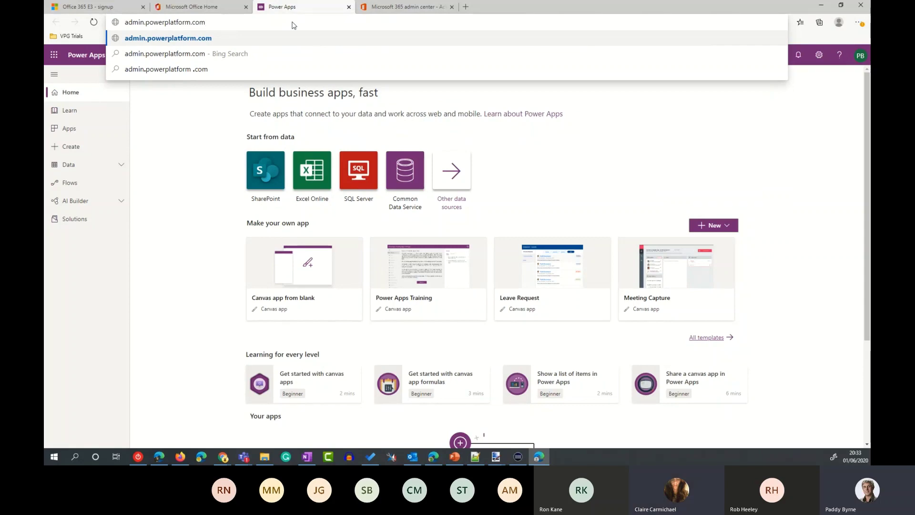
{"action": "key", "text": "Return"}
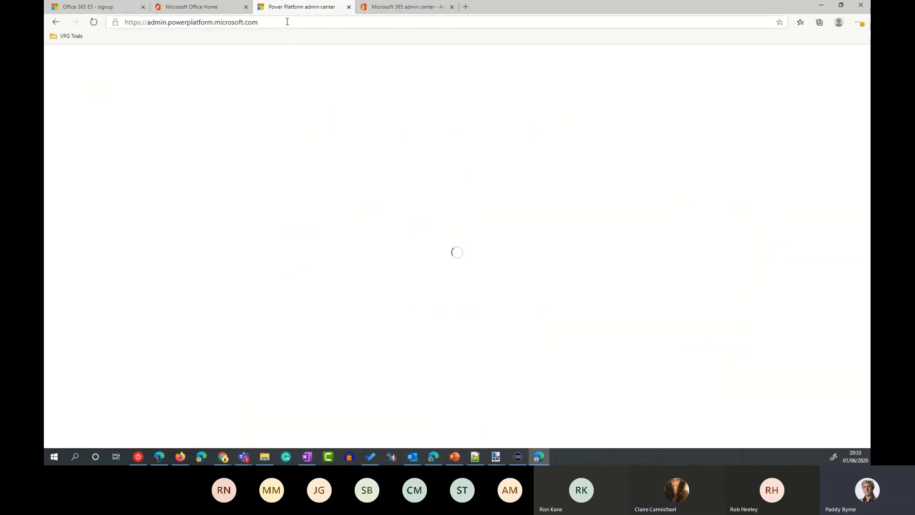
Let the Environments page load and dismiss Edge's Collections tip
{"action": "left_click", "coordinate": [288, 22]}
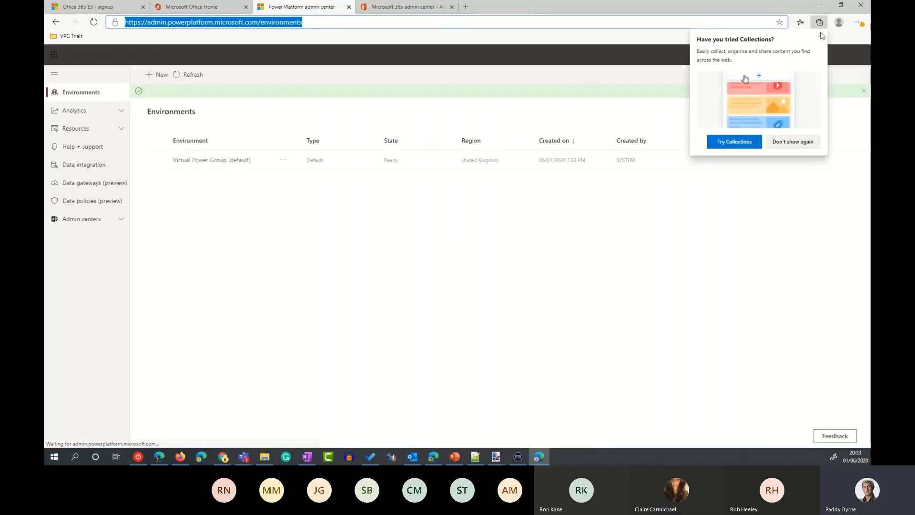
{"action": "left_click", "coordinate": [821, 36]}
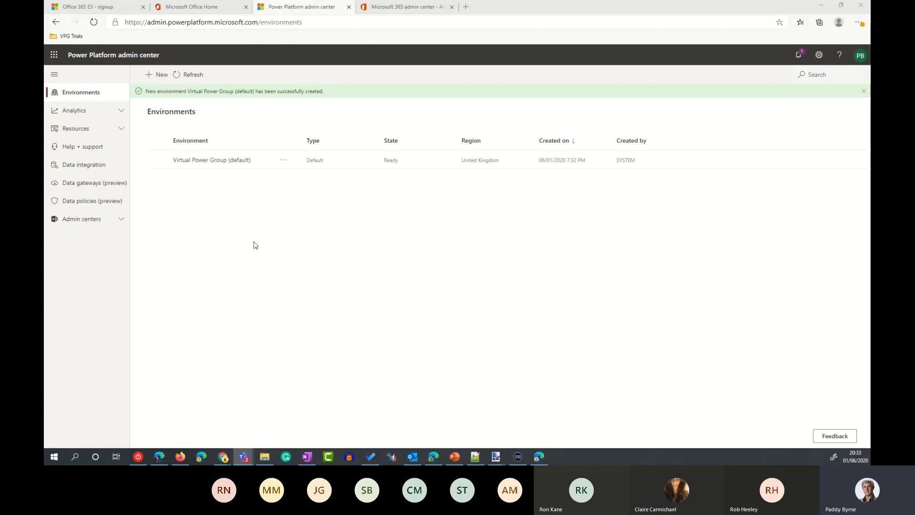
{"action": "left_click", "coordinate": [154, 78]}
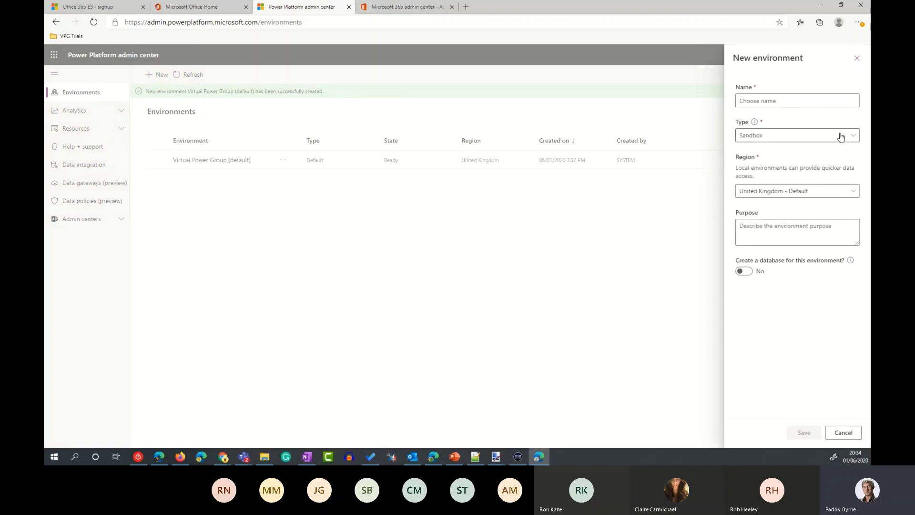
{"action": "left_click", "coordinate": [841, 136]}
{"action": "left_click", "coordinate": [770, 167]}
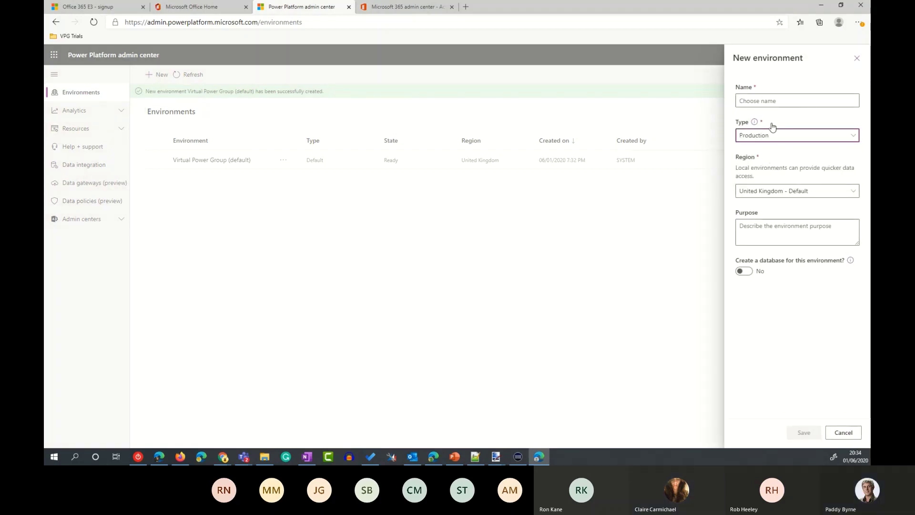
{"action": "left_click", "coordinate": [771, 101]}
{"action": "type", "text": "Pr"}
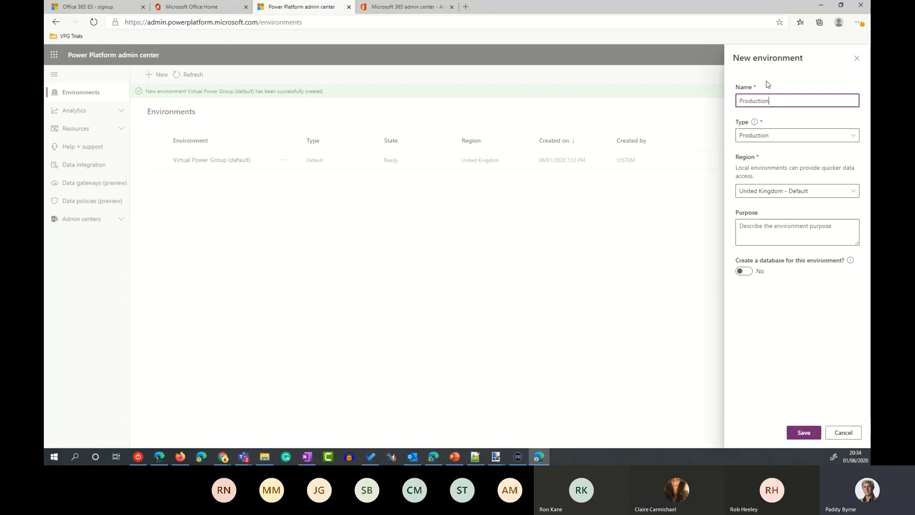
{"action": "type", "text": "oduction"}
{"action": "left_click", "coordinate": [775, 227]}
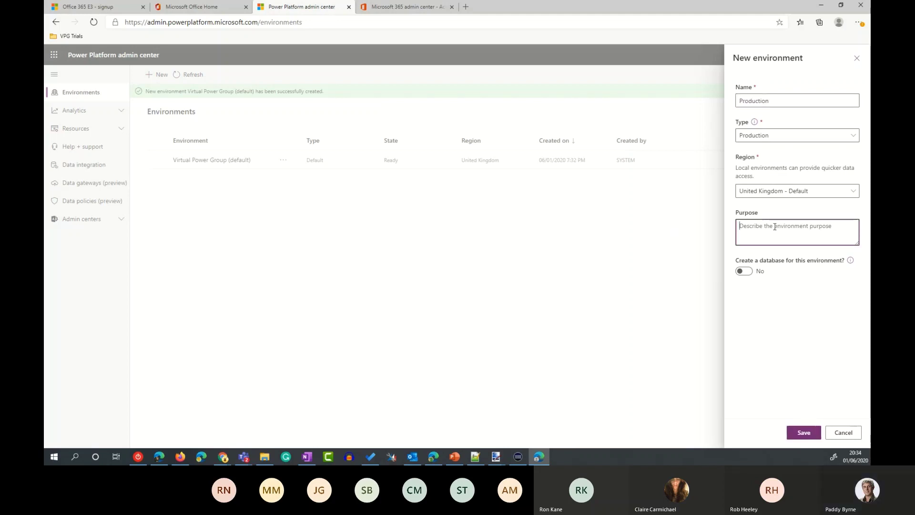
{"action": "type", "text": "Production"}
{"action": "left_click", "coordinate": [742, 271]}
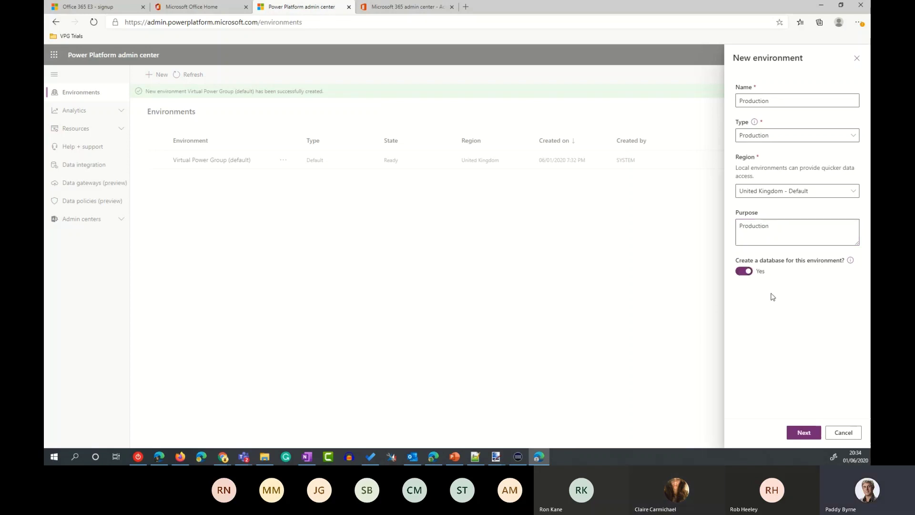
{"action": "left_click", "coordinate": [804, 436]}
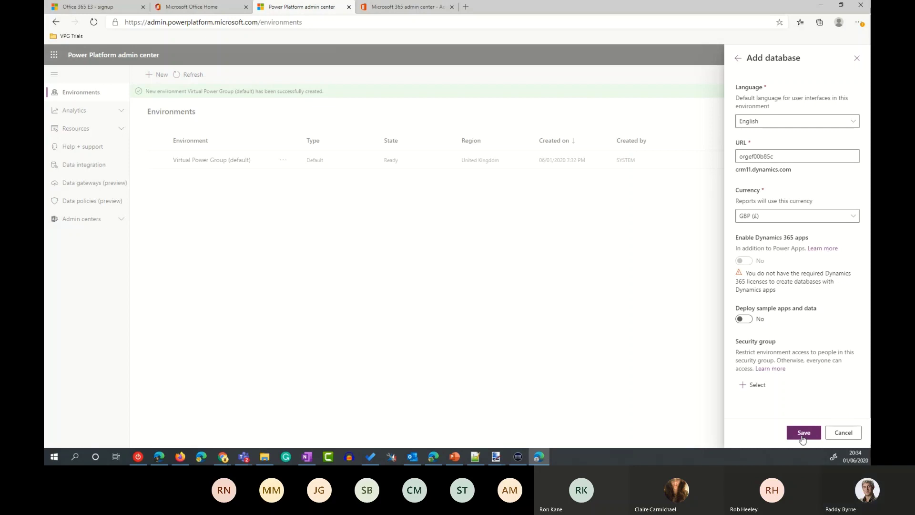
{"action": "double_click", "coordinate": [761, 157]}
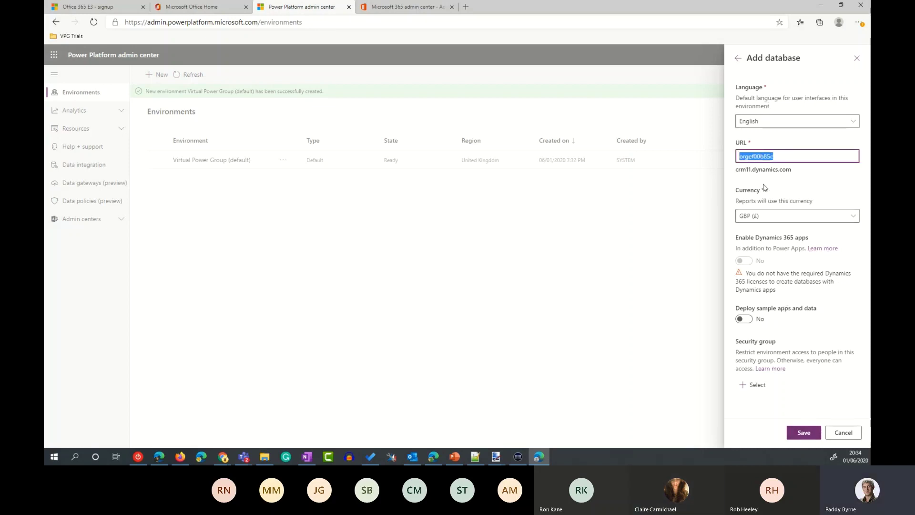
{"action": "left_click", "coordinate": [804, 434]}
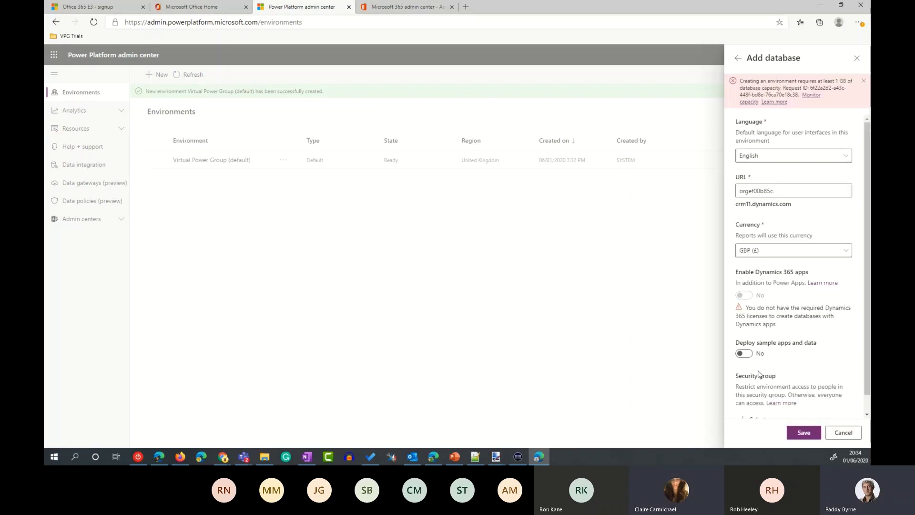
{"action": "double_click", "coordinate": [794, 190]}
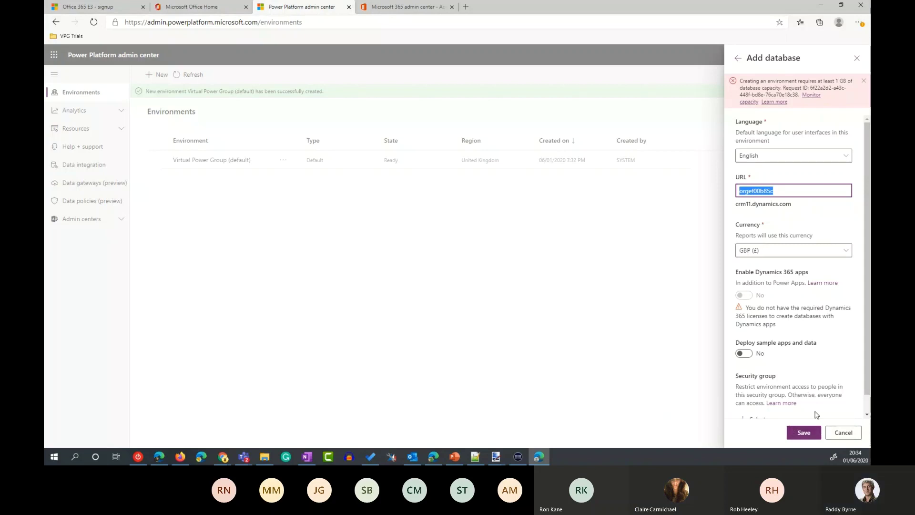
{"action": "left_click", "coordinate": [843, 435]}
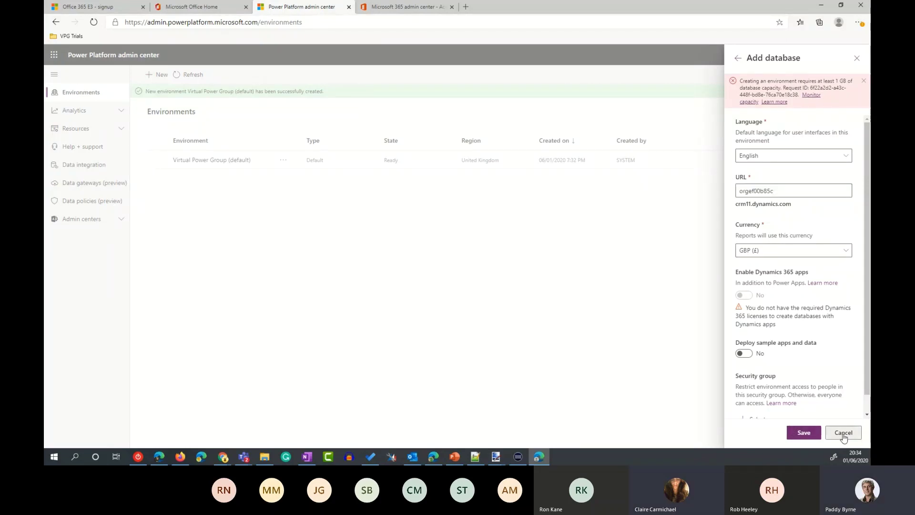
{"action": "left_click", "coordinate": [843, 434]}
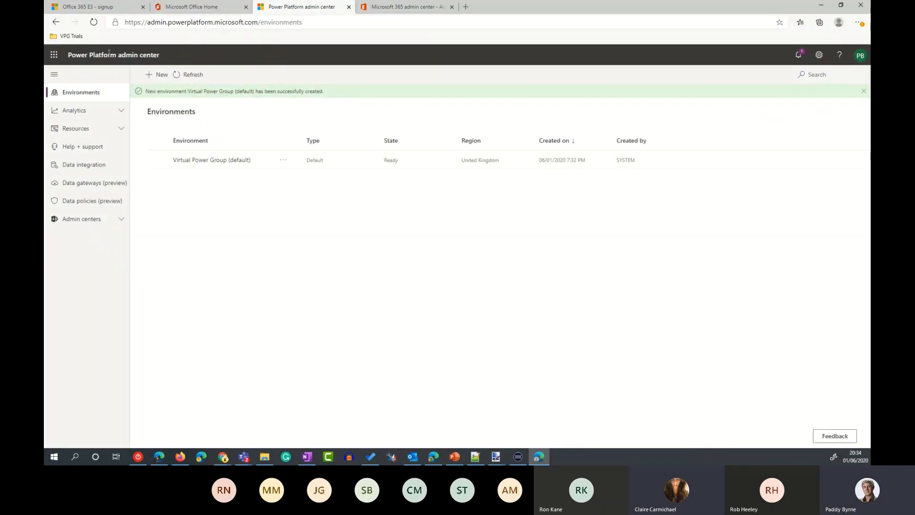
Start a new environment named Production with type Trial
{"action": "left_click", "coordinate": [152, 77]}
{"action": "left_click", "coordinate": [786, 100]}
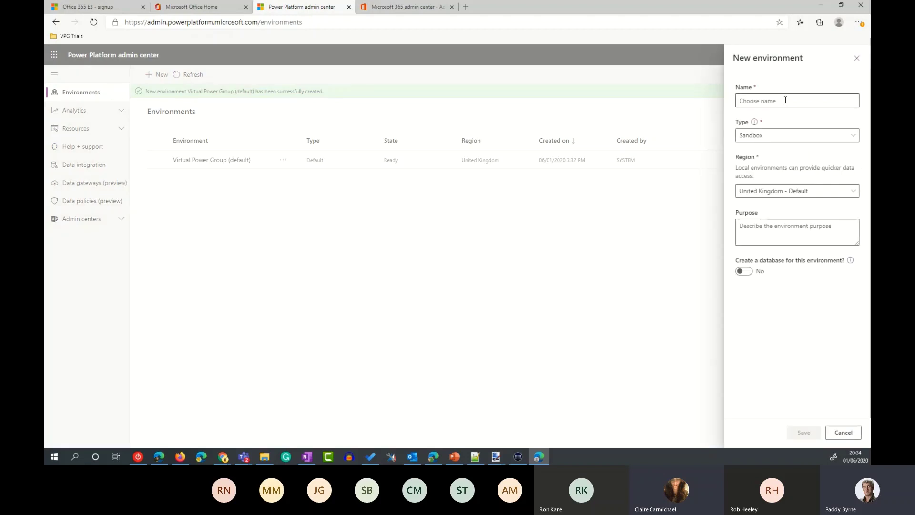
{"action": "type", "text": "P"}
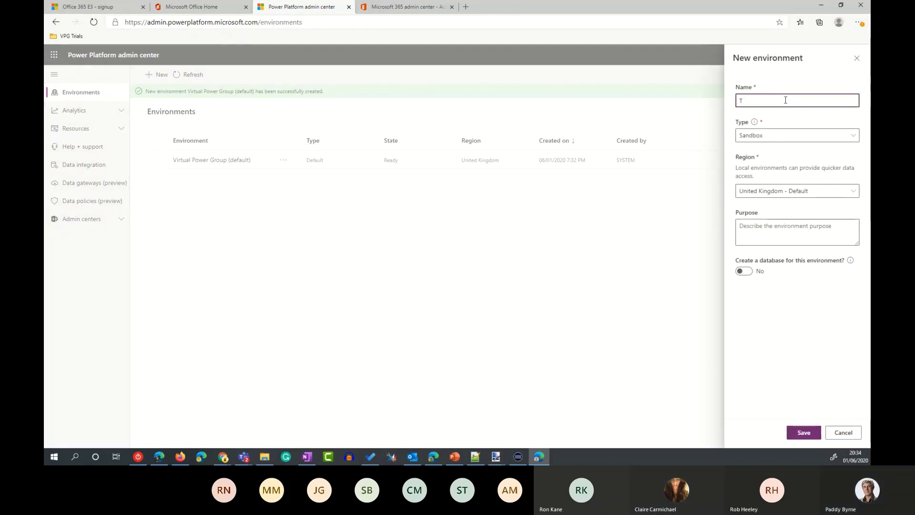
{"action": "key", "text": "BackSpace"}
{"action": "type", "text": "Production"}
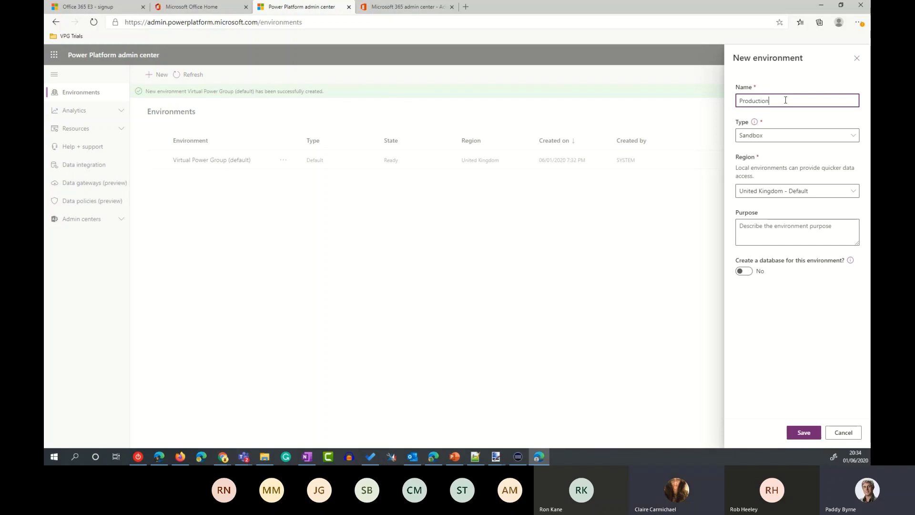
{"action": "left_click", "coordinate": [851, 136]}
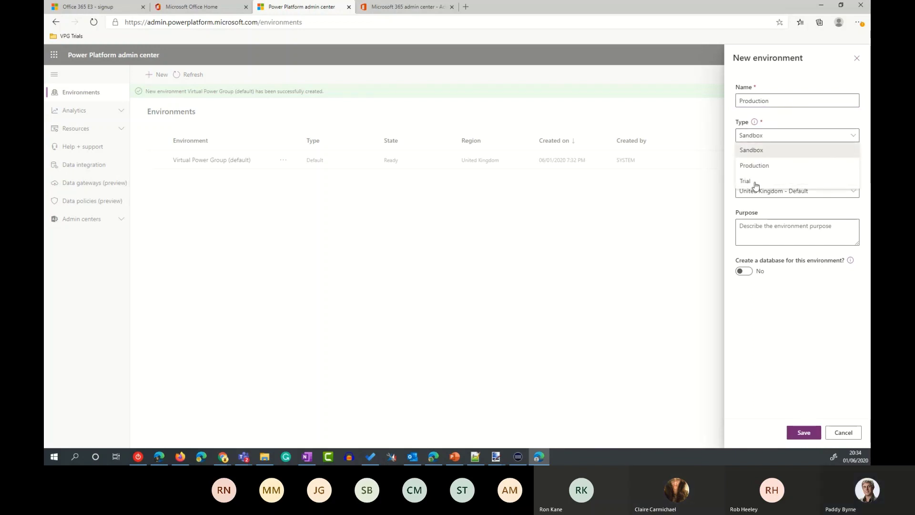
{"action": "left_click", "coordinate": [756, 182]}
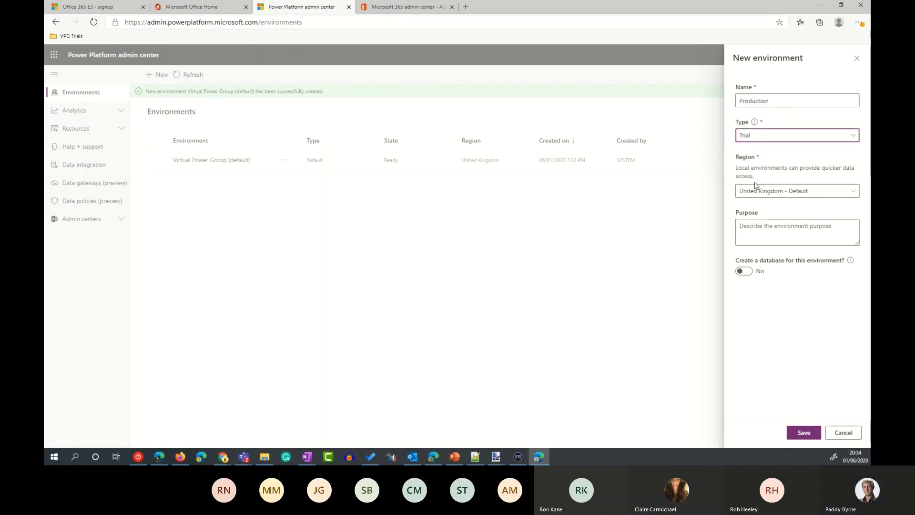
Give Production the purpose 'Product', enable a database, and save it
{"action": "left_click", "coordinate": [750, 222]}
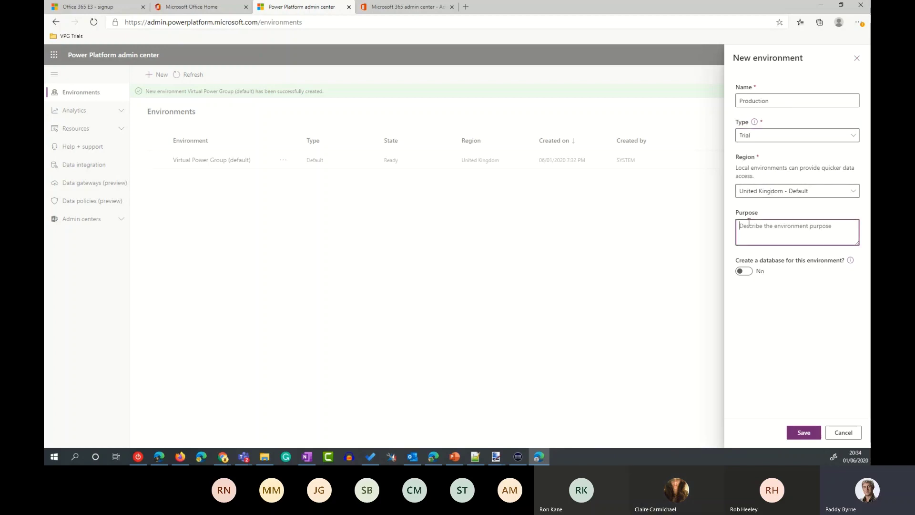
{"action": "type", "text": "P"}
{"action": "key", "text": "BackSpace"}
{"action": "type", "text": "P"}
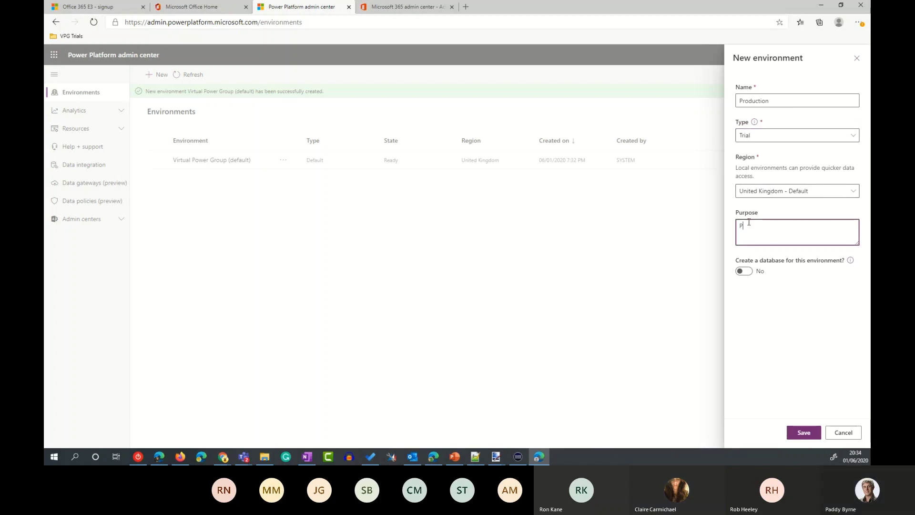
{"action": "type", "text": "roduction"}
{"action": "left_click", "coordinate": [740, 271]}
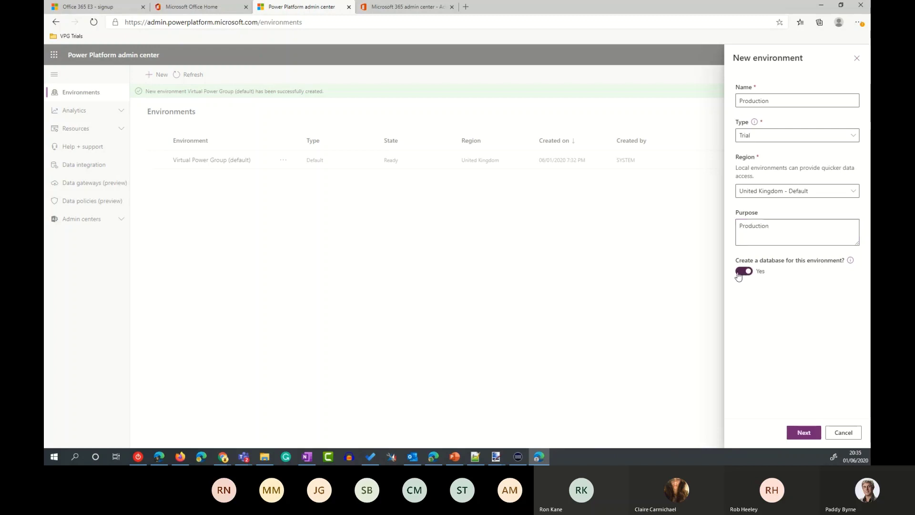
{"action": "left_click", "coordinate": [804, 432]}
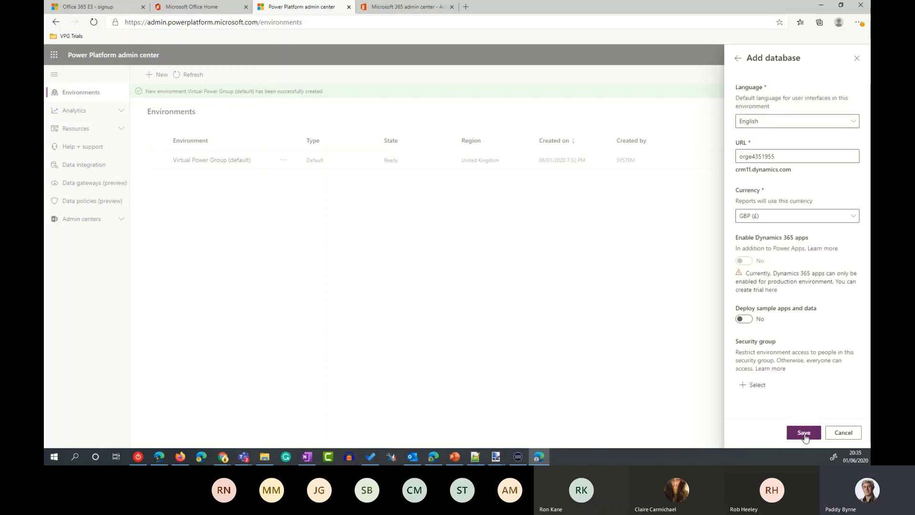
{"action": "left_click", "coordinate": [805, 433]}
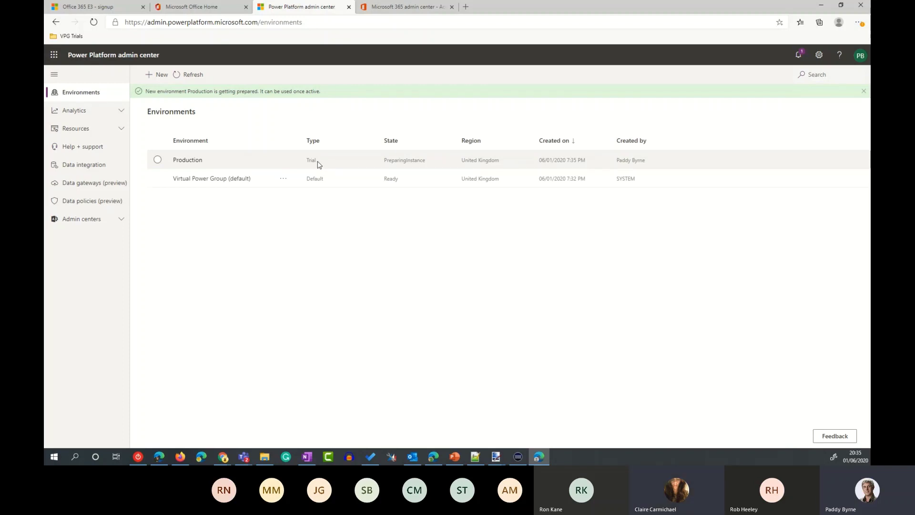
Start another Trial environment named Test
{"action": "left_click", "coordinate": [157, 73]}
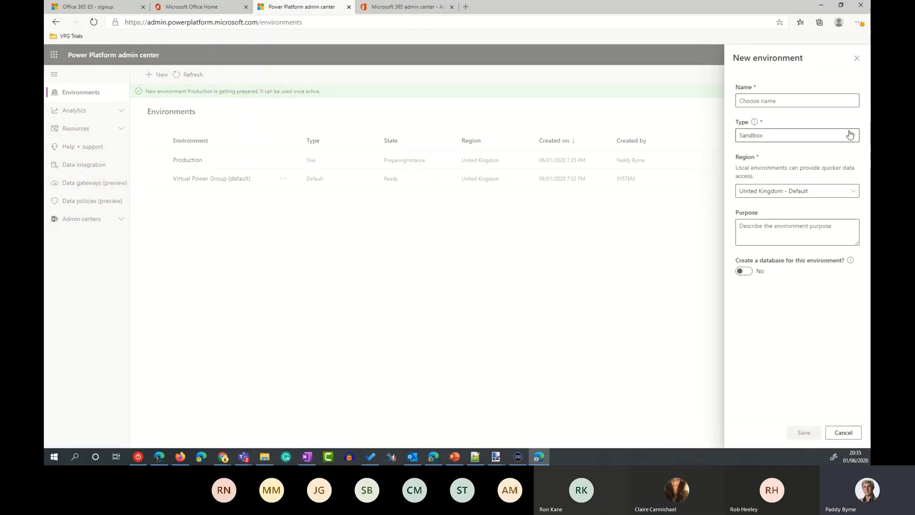
{"action": "left_click", "coordinate": [851, 135]}
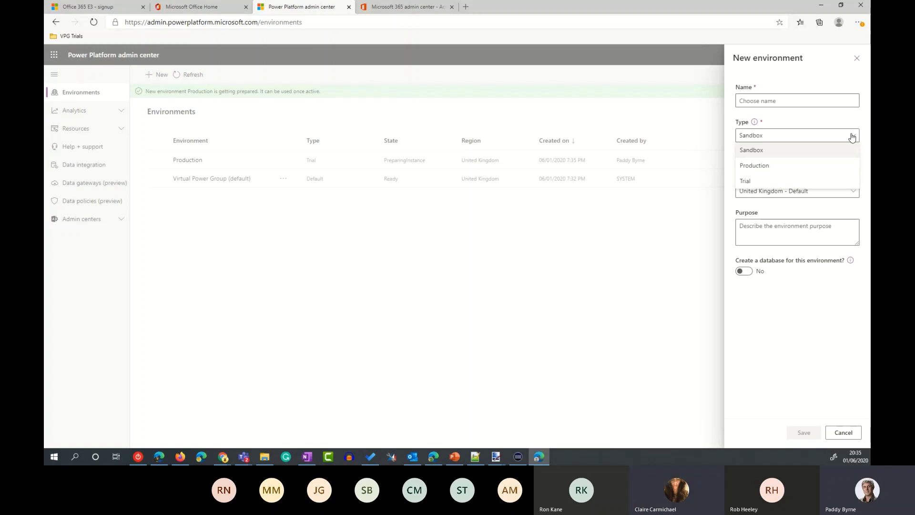
{"action": "left_click", "coordinate": [777, 182]}
{"action": "left_click", "coordinate": [764, 102]}
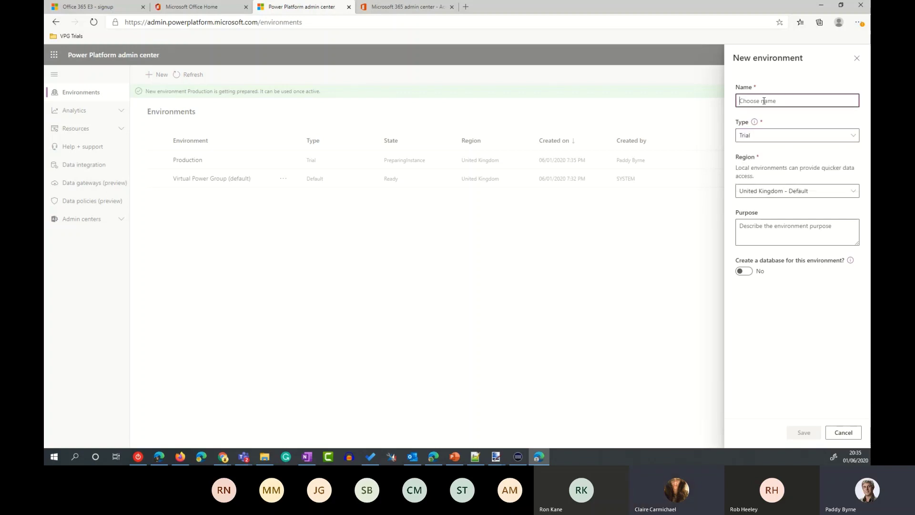
{"action": "type", "text": "Test"}
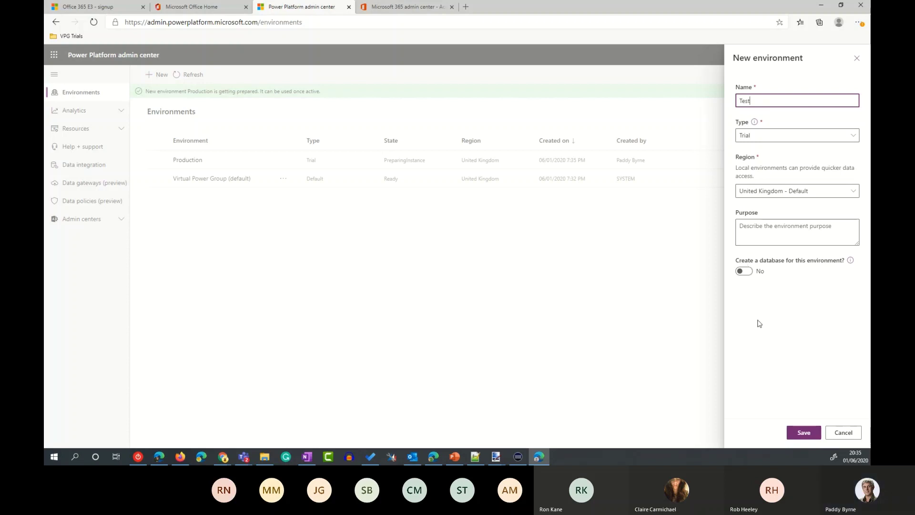
Enable a database and save Test, cancel after the trial-limit error, and return to Office Home
{"action": "left_click", "coordinate": [743, 271]}
{"action": "left_click", "coordinate": [804, 433]}
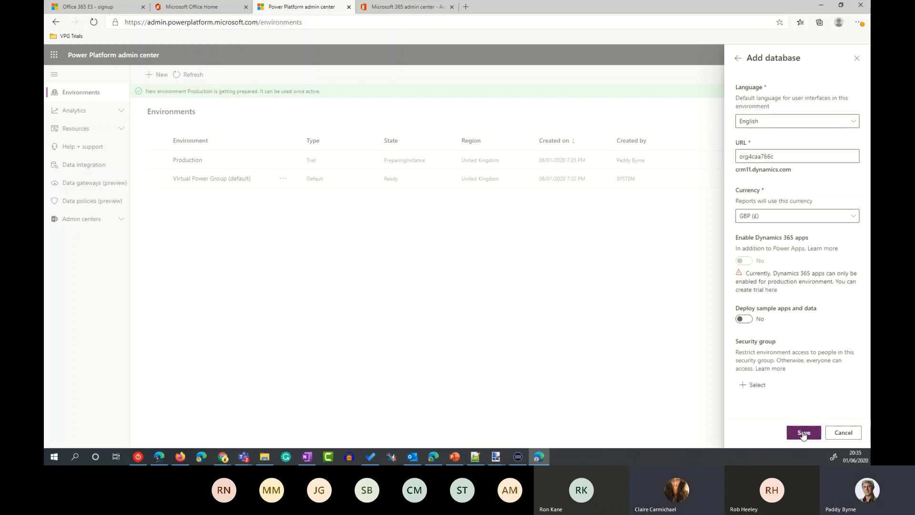
{"action": "left_click", "coordinate": [804, 433]}
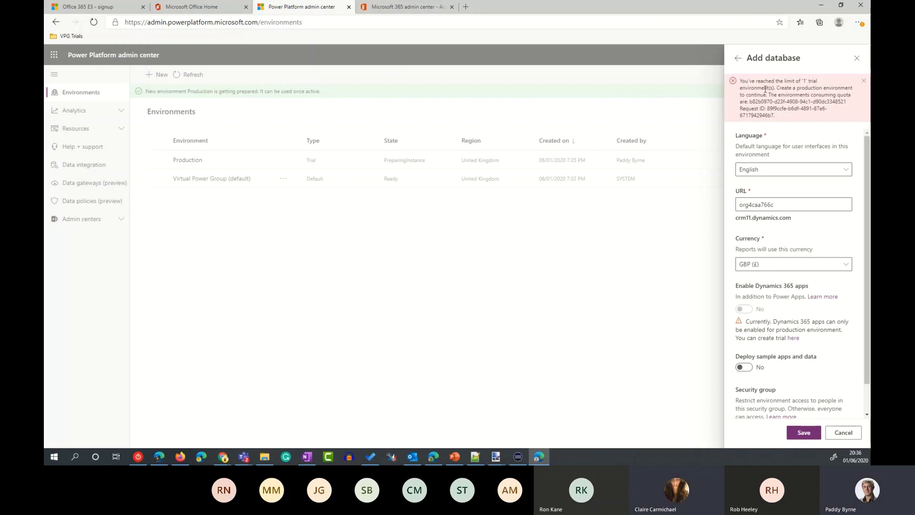
{"action": "left_click", "coordinate": [845, 434]}
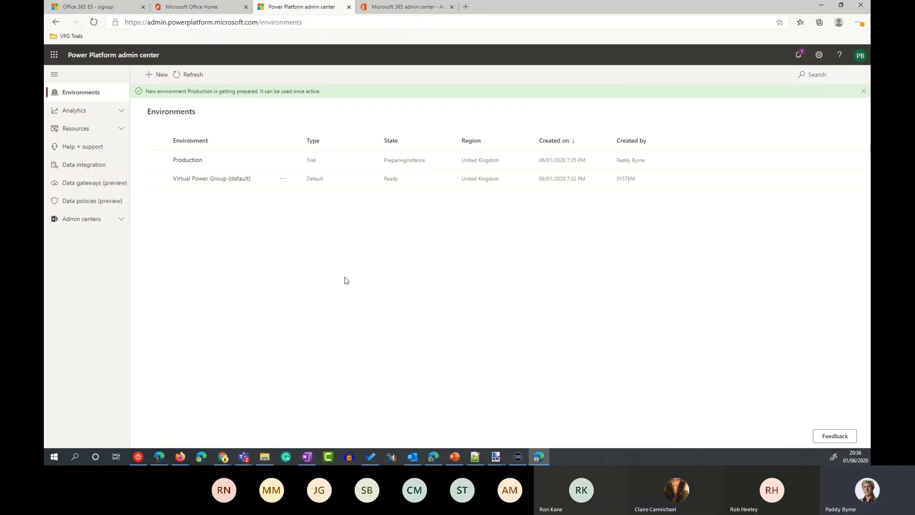
{"action": "left_click", "coordinate": [203, 7]}
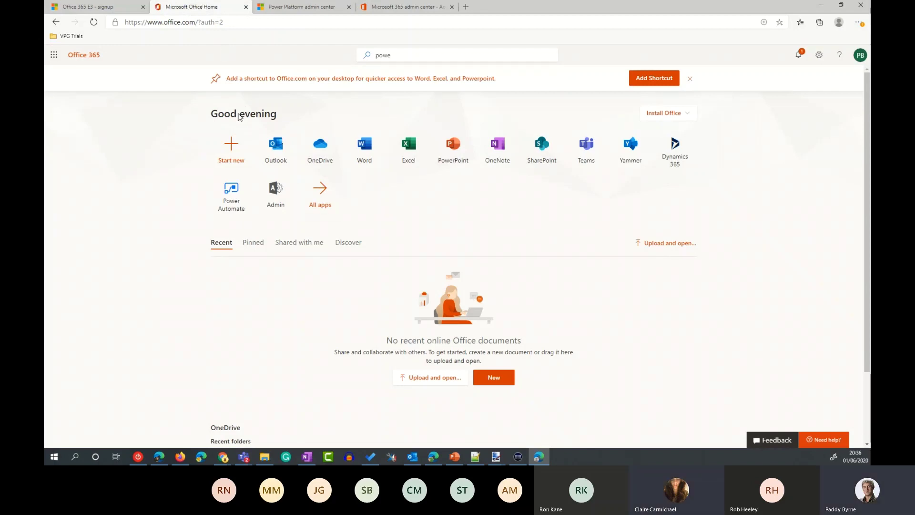
Open Power Apps from the Office search, switch it to the Production environment, then return to Office Home
{"action": "left_click", "coordinate": [400, 55]}
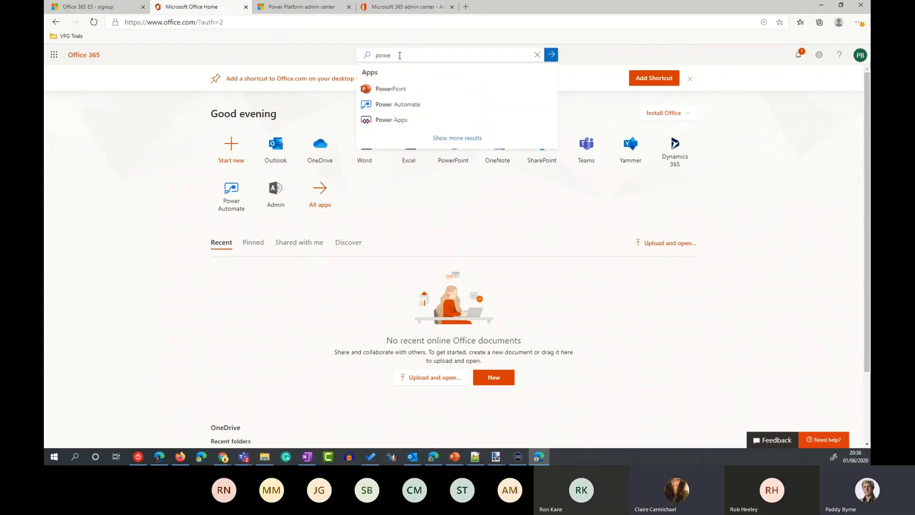
{"action": "left_click", "coordinate": [411, 121]}
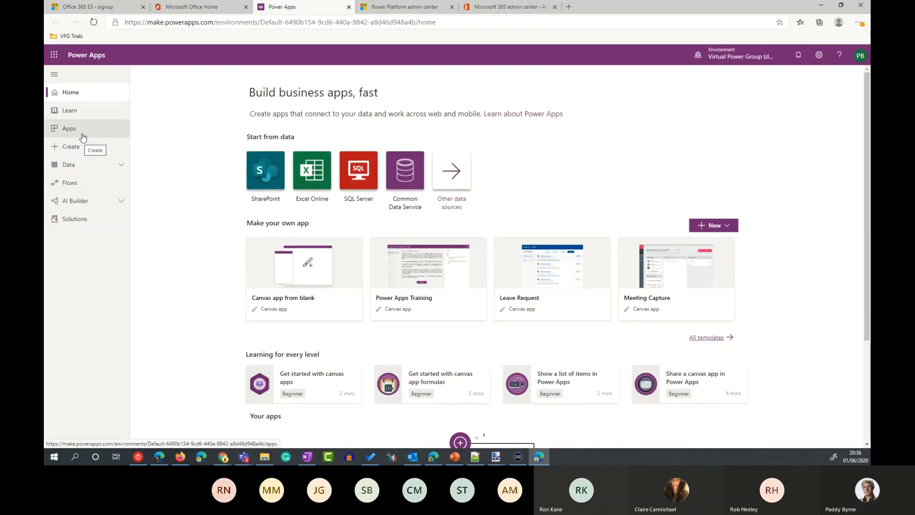
{"action": "left_click", "coordinate": [734, 60]}
{"action": "left_click", "coordinate": [795, 132]}
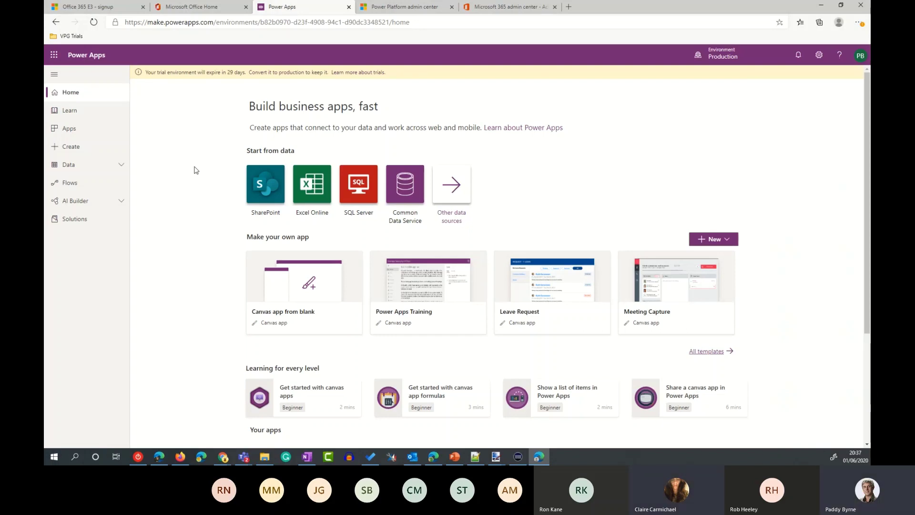
{"action": "left_click", "coordinate": [200, 11]}
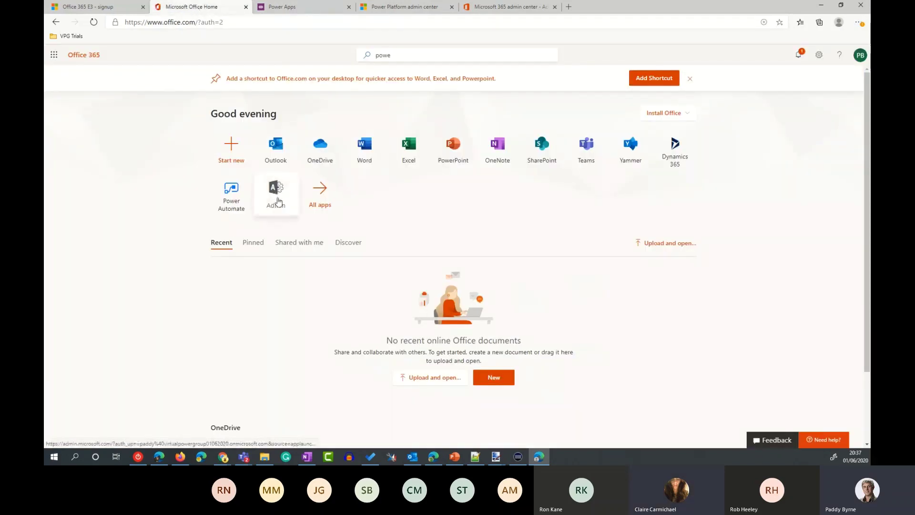
In the admin center's Billing > Your products, choose Extend trial for the Power Apps per user plan Trial
{"action": "left_click", "coordinate": [279, 201]}
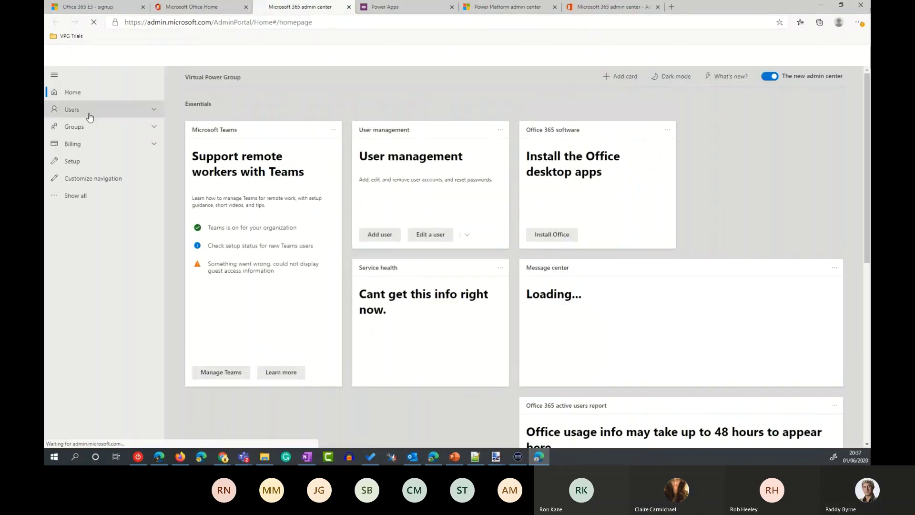
{"action": "left_click", "coordinate": [101, 144]}
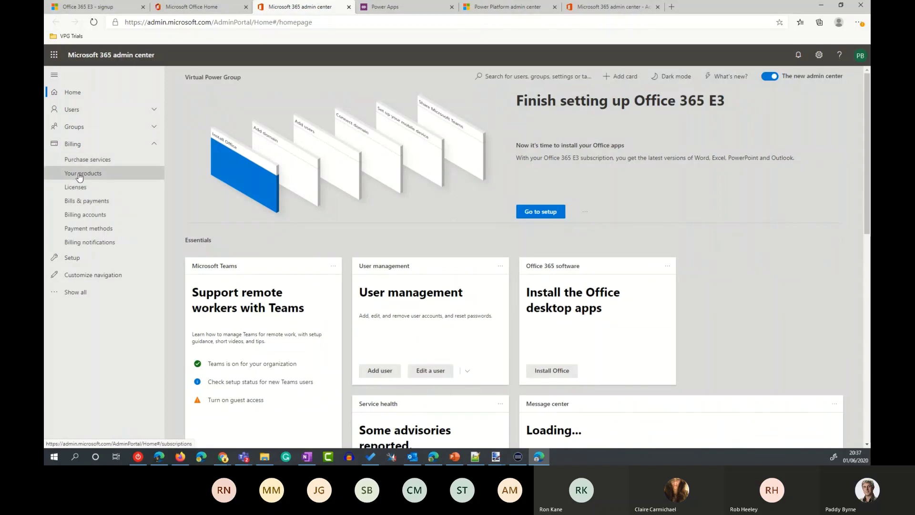
{"action": "left_click", "coordinate": [80, 174]}
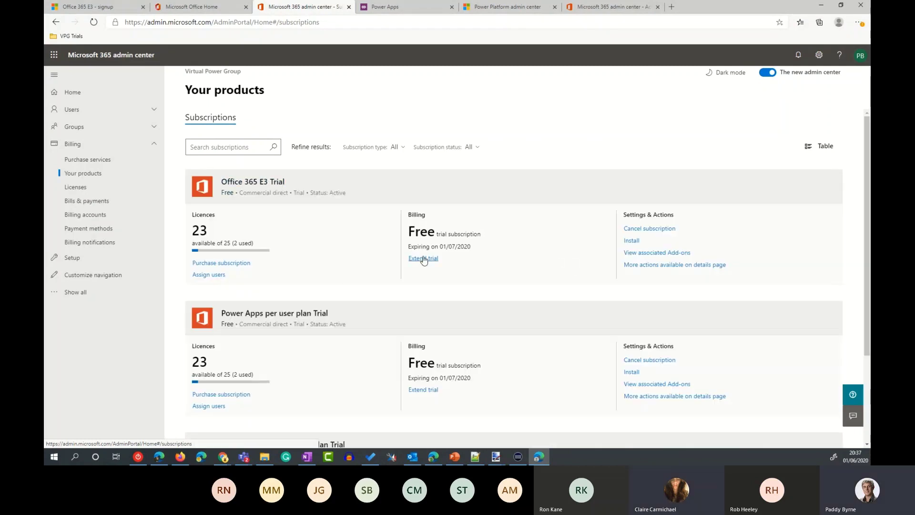
{"action": "scroll", "coordinate": [439, 269], "scroll_direction": "down", "scroll_amount": 3}
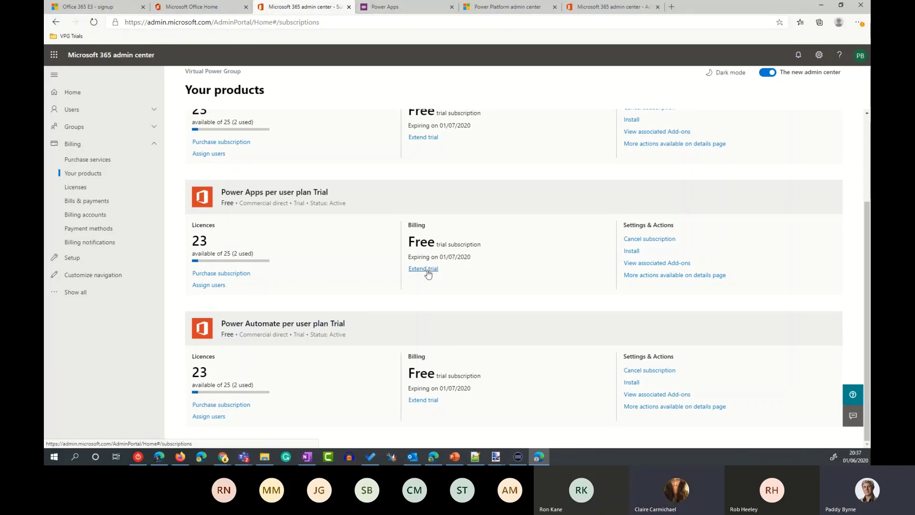
{"action": "left_click", "coordinate": [426, 269]}
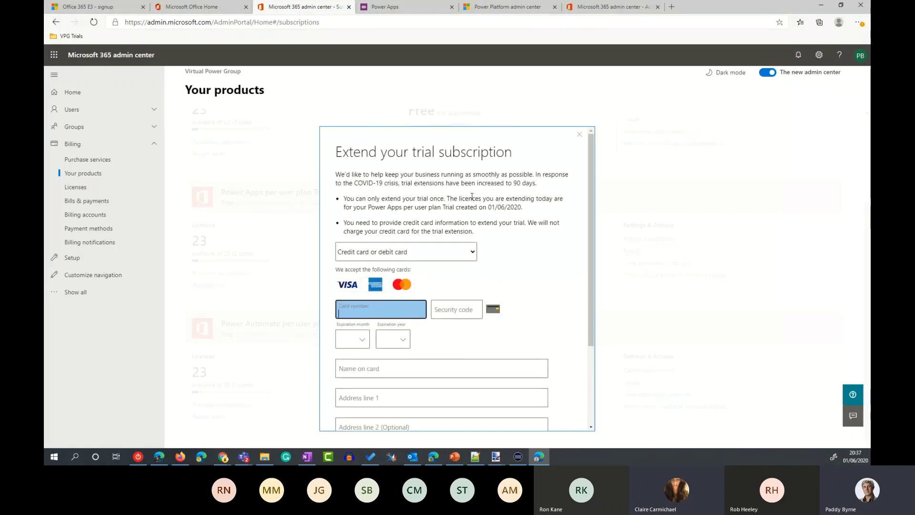
Review the 90-day extension form, close it unchanged, and scroll Your products back to the top
{"action": "double_click", "coordinate": [516, 183]}
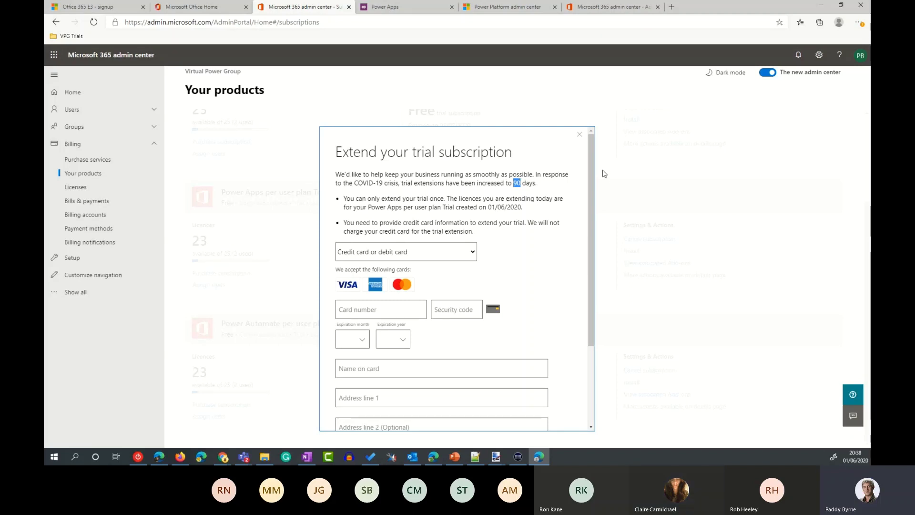
{"action": "mouse_move", "coordinate": [591, 164]}
{"action": "left_mouse_down"}
{"action": "mouse_move", "coordinate": [596, 277]}
{"action": "mouse_move", "coordinate": [582, 154]}
{"action": "left_mouse_up"}
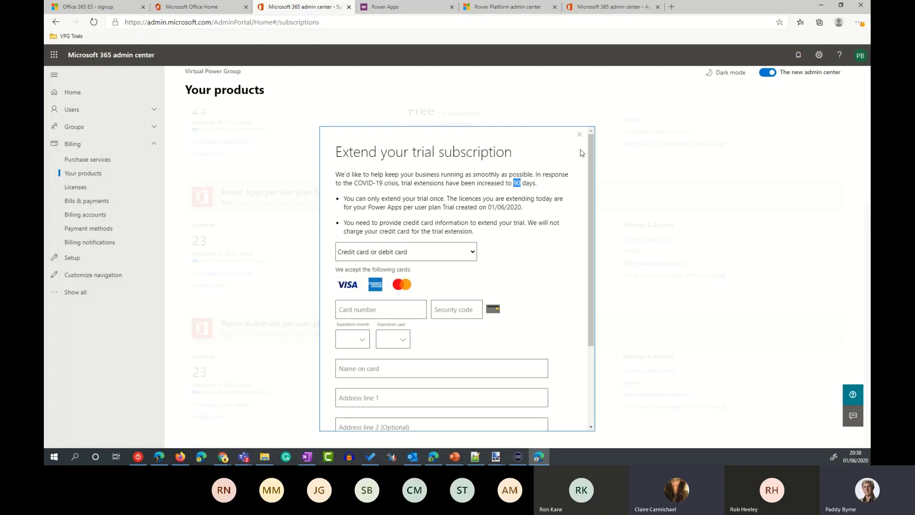
{"action": "scroll", "coordinate": [540, 218], "scroll_direction": "down", "scroll_amount": 3}
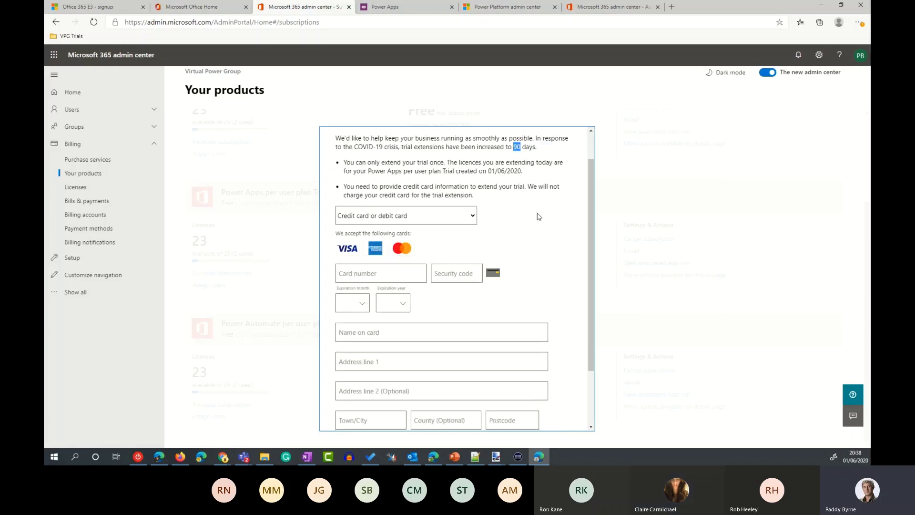
{"action": "scroll", "coordinate": [568, 272], "scroll_direction": "up", "scroll_amount": 4}
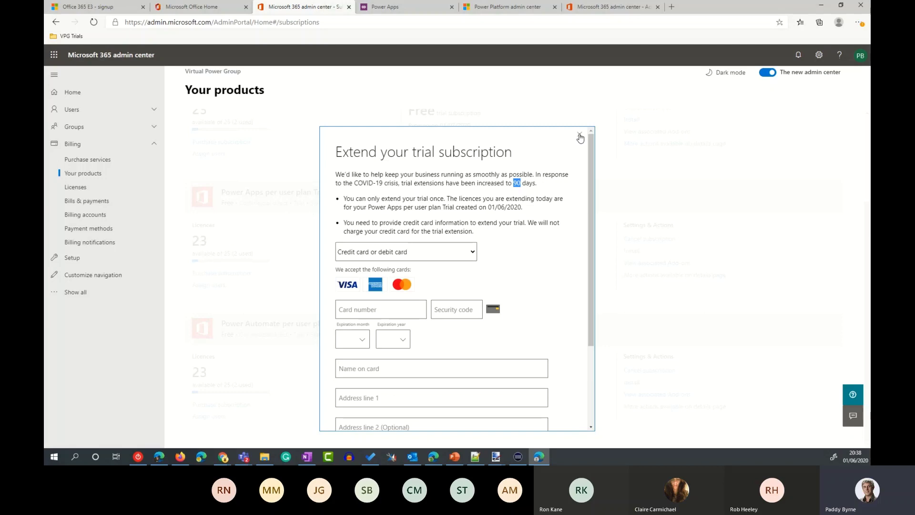
{"action": "left_click", "coordinate": [580, 138]}
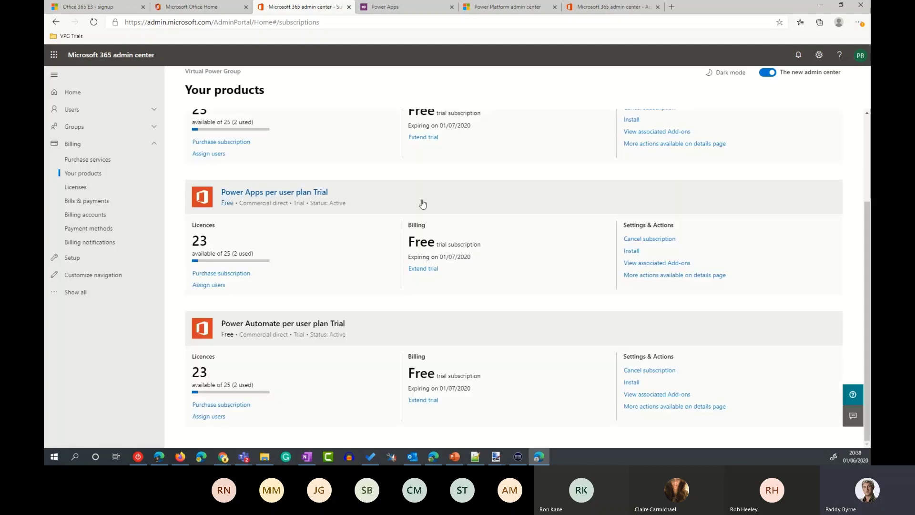
{"action": "scroll", "coordinate": [396, 244], "scroll_direction": "up", "scroll_amount": 1}
{"action": "scroll", "coordinate": [396, 244], "scroll_direction": "up", "scroll_amount": 2}
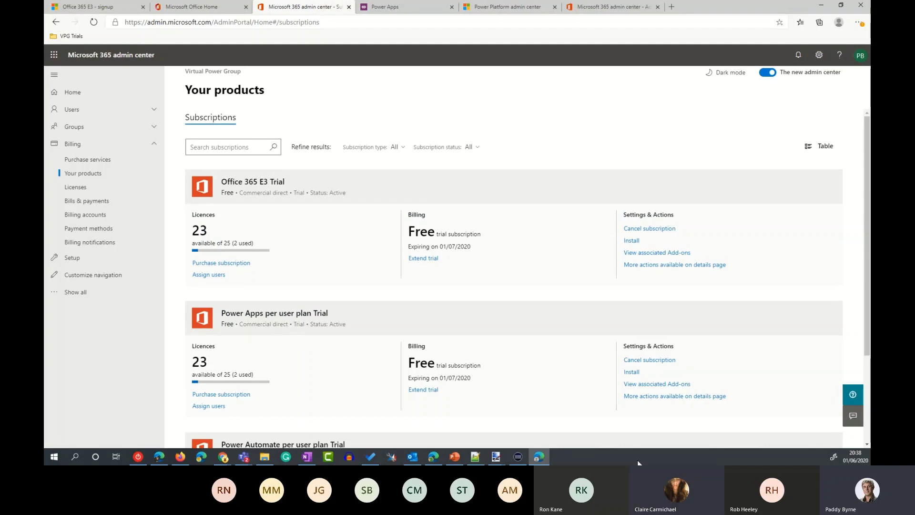
Present the PowerPoint deck from the Technical Walkthrough slide and advance to the Next Steps slide
{"action": "left_click", "coordinate": [455, 457]}
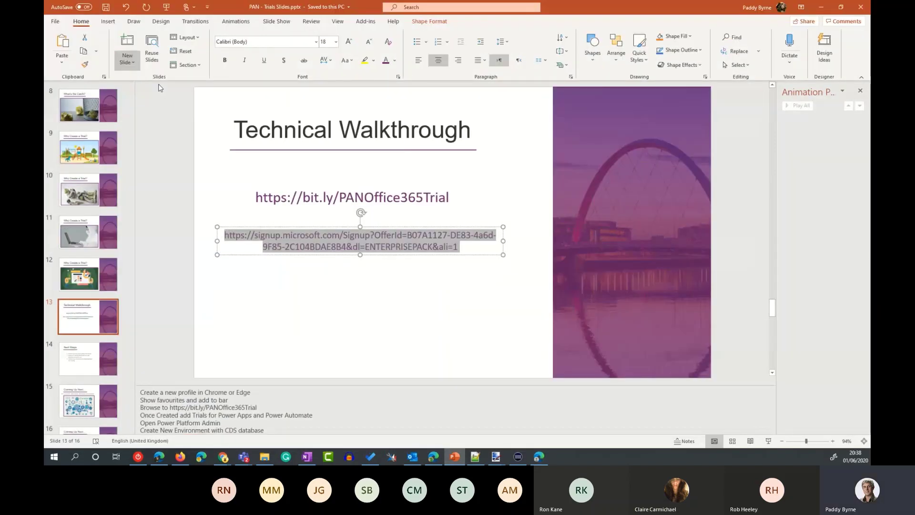
{"action": "key", "text": "shift+F5"}
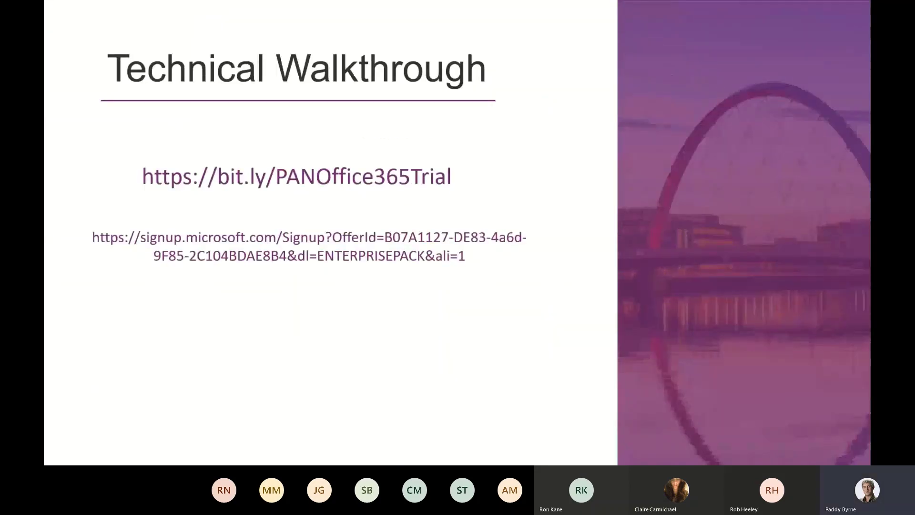
{"action": "key", "text": "Right"}
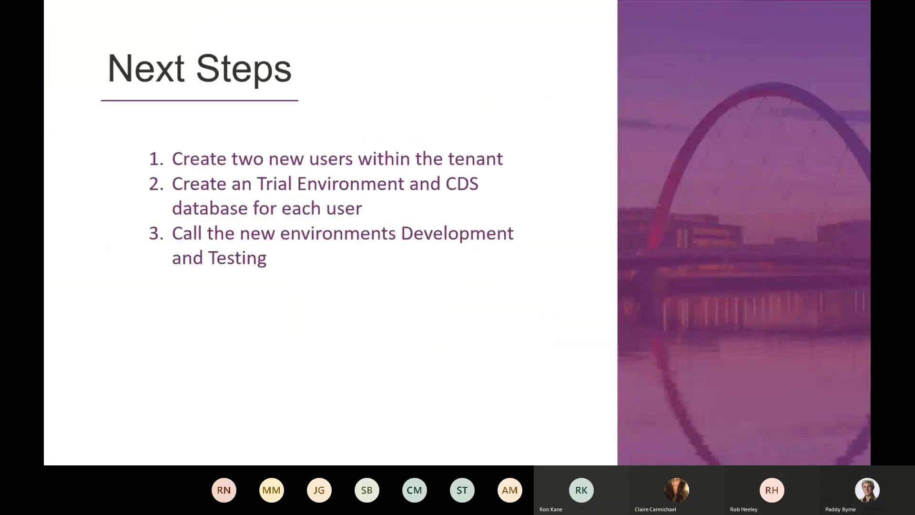